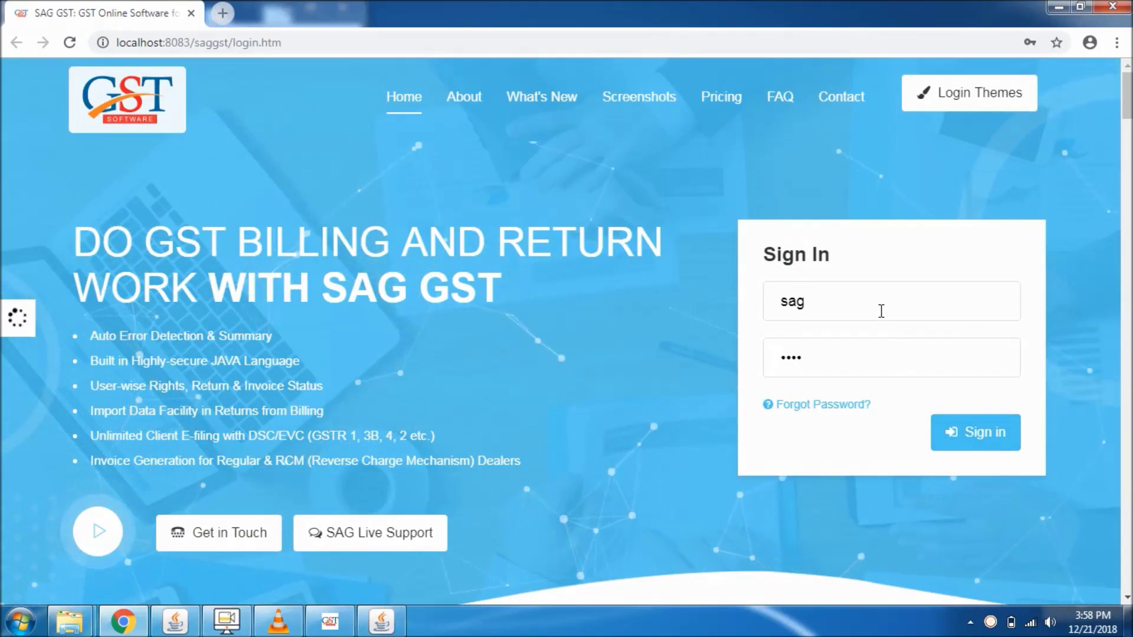
Step: Sign in with the prefilled credentials and open the ITC-04 client list under Input Tax Credit
click(969, 435)
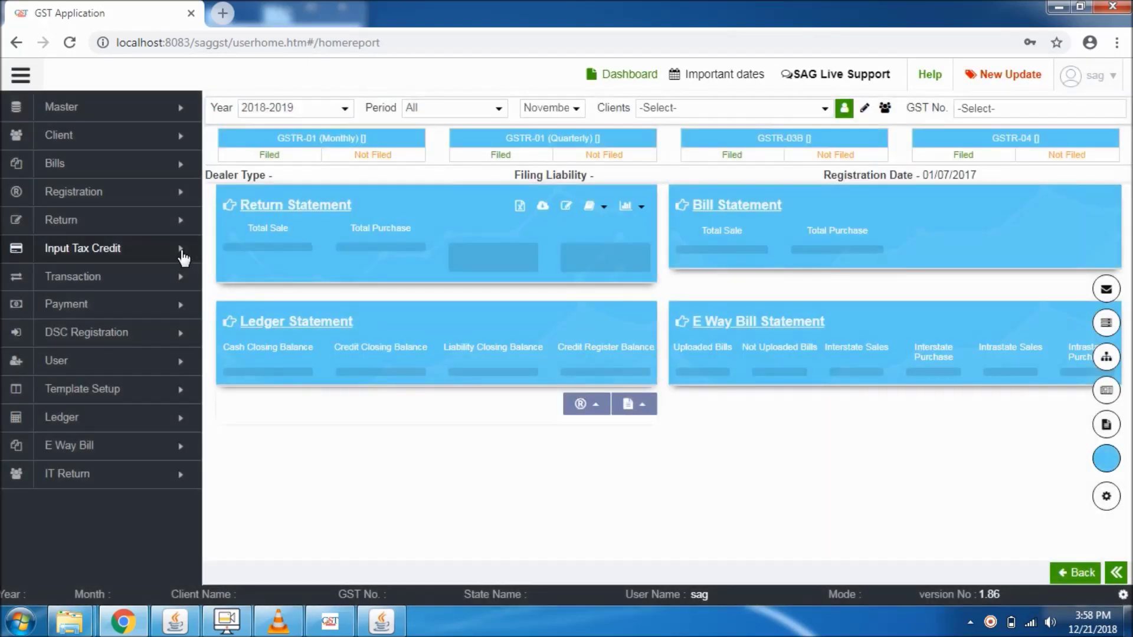
click(181, 256)
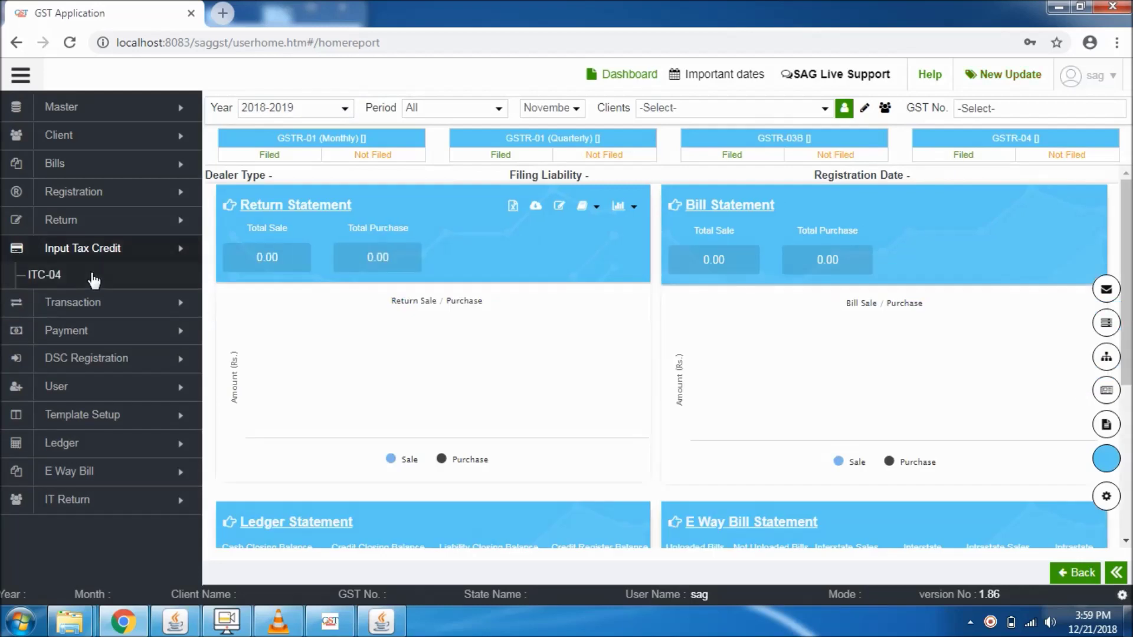
click(76, 277)
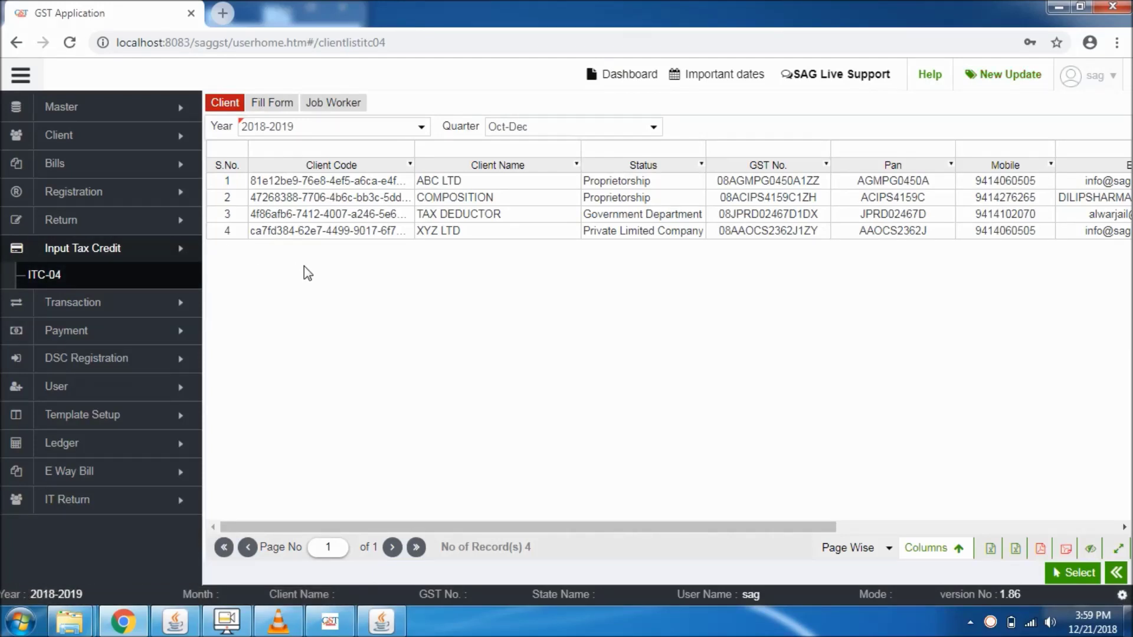
Step: Set the year to 2017-2018 and the quarter to Jul-Sep, and open the ITC-04 fill form for XYZ LTD
click(377, 232)
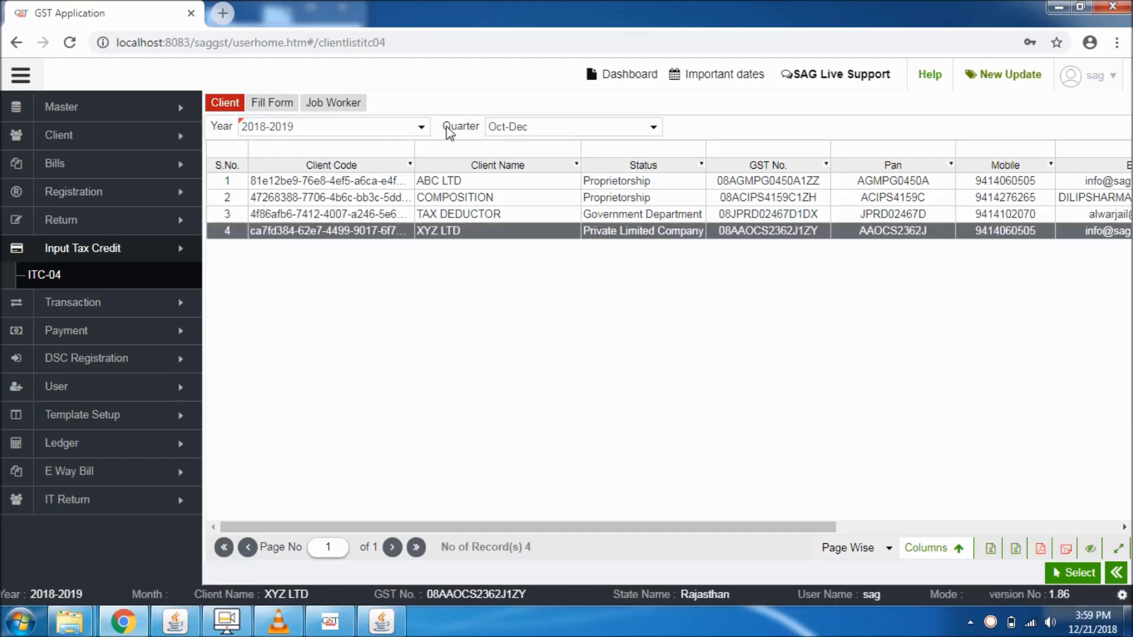
click(421, 127)
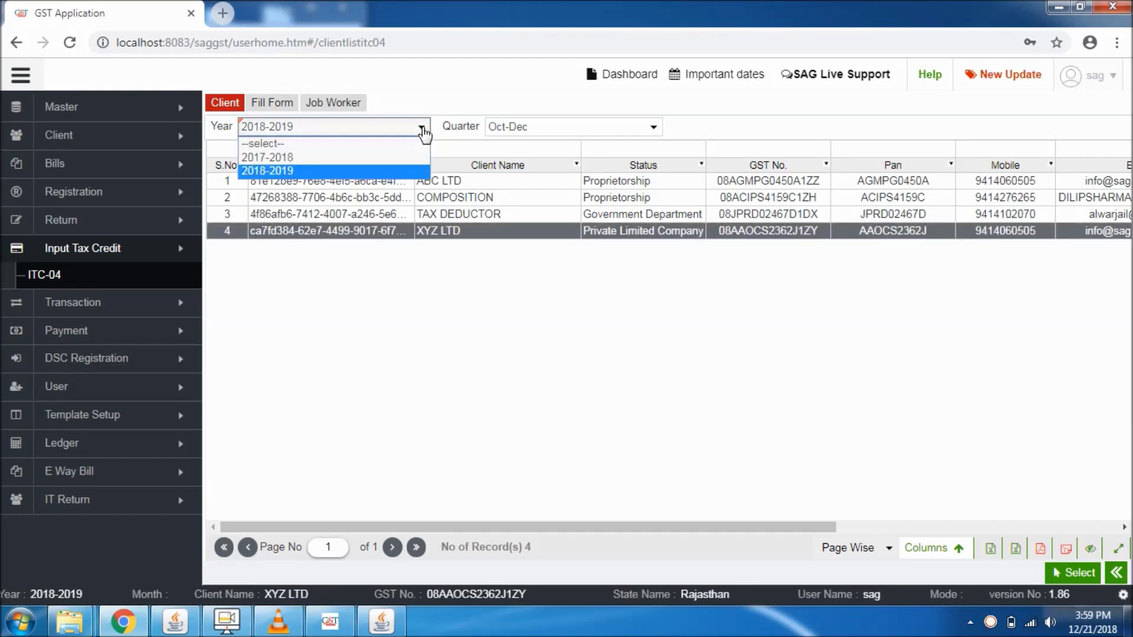
click(385, 158)
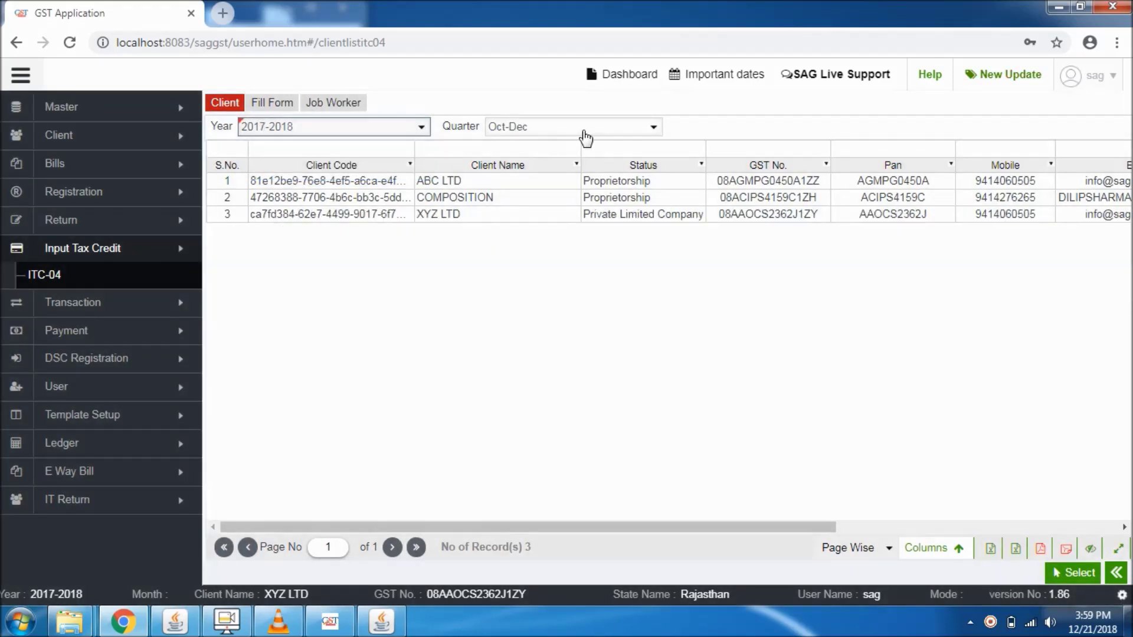
click(582, 128)
click(537, 171)
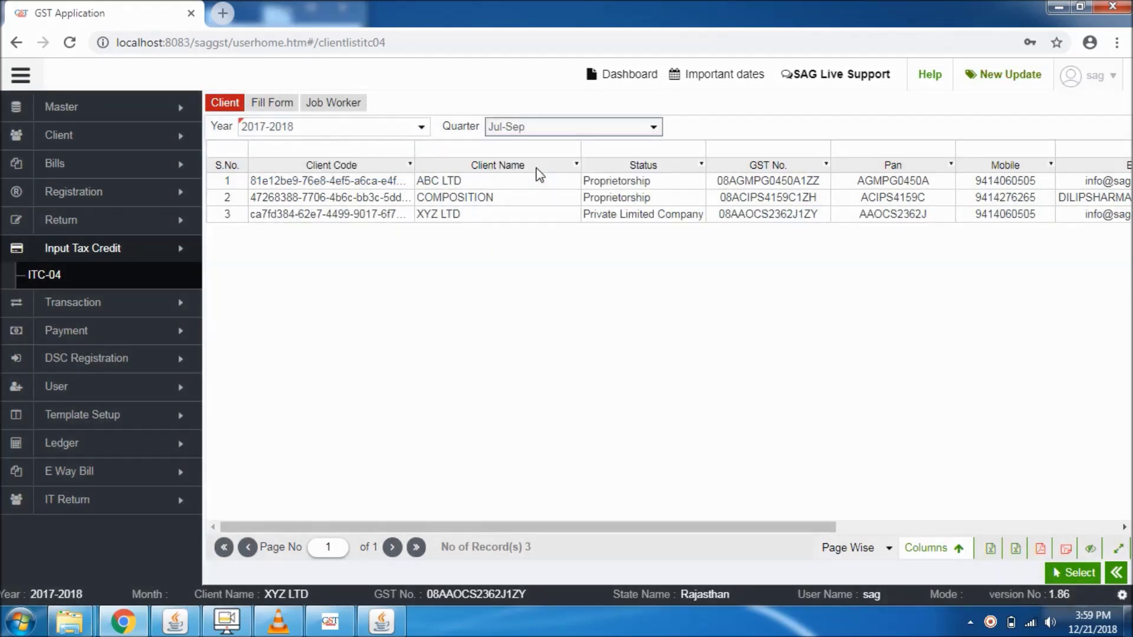
click(409, 217)
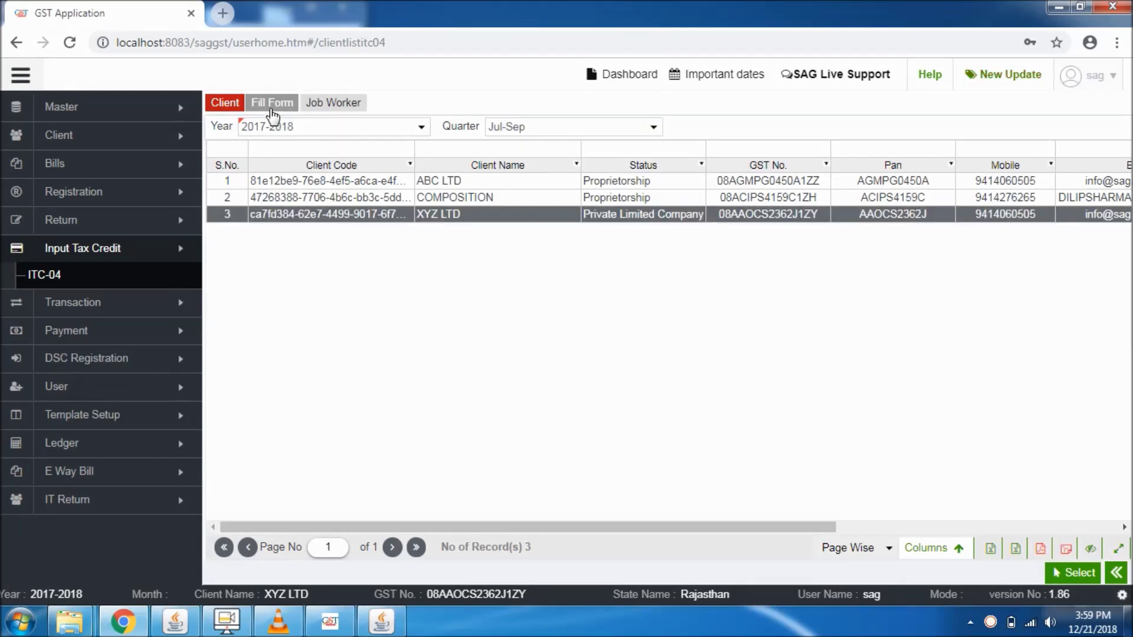
click(271, 106)
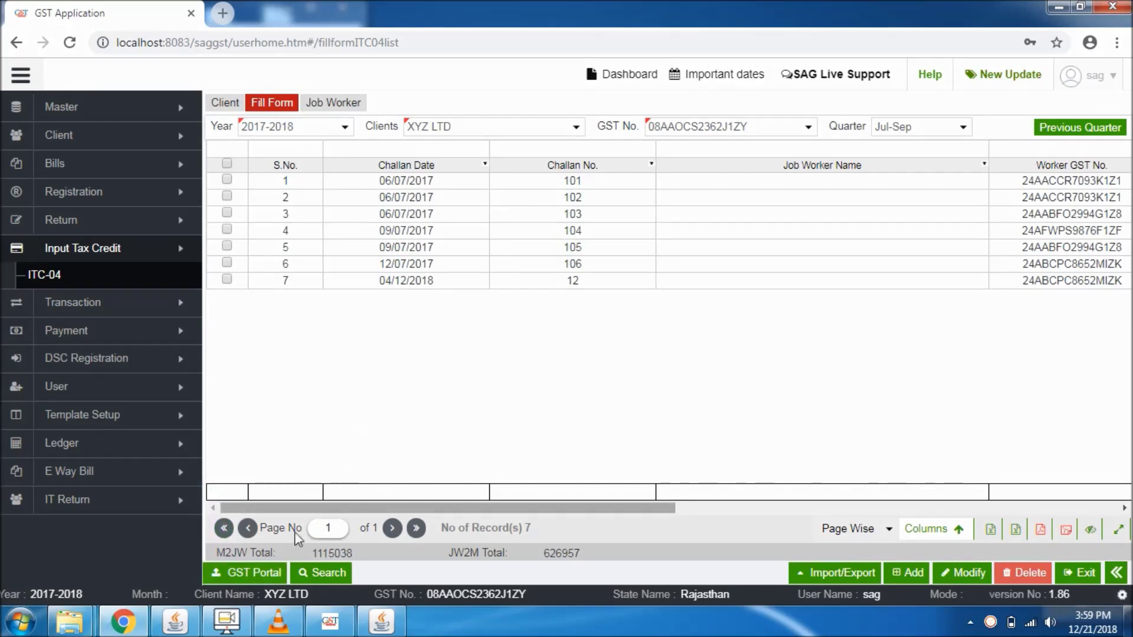
Step: Request the ITC-04 data from the GST portal and cancel the portal login
mouse_move(262, 581)
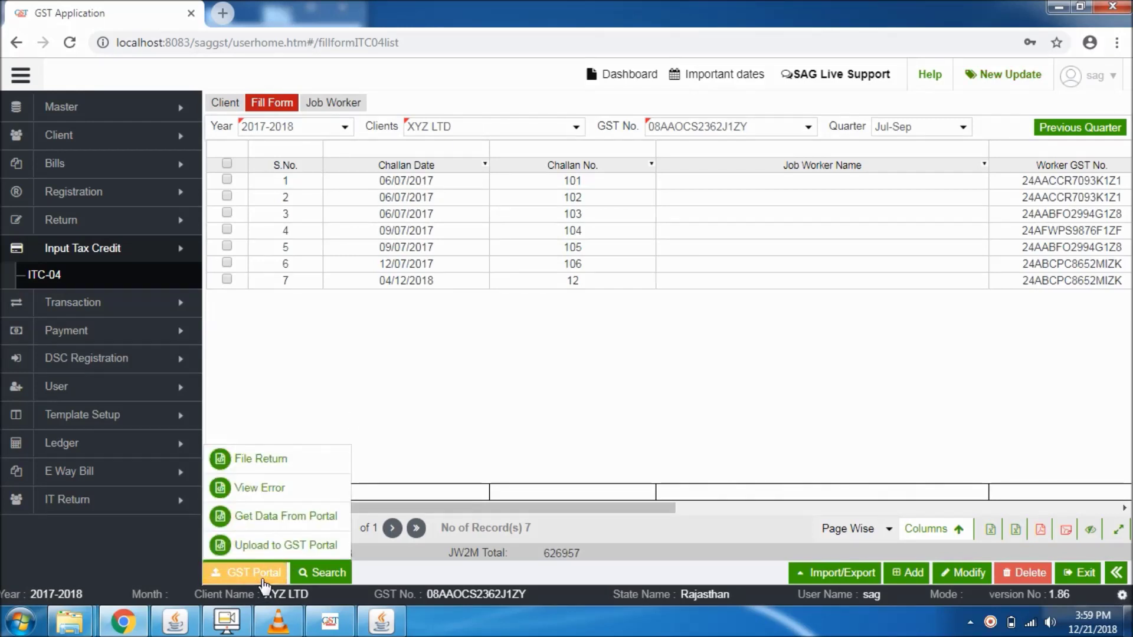
click(270, 517)
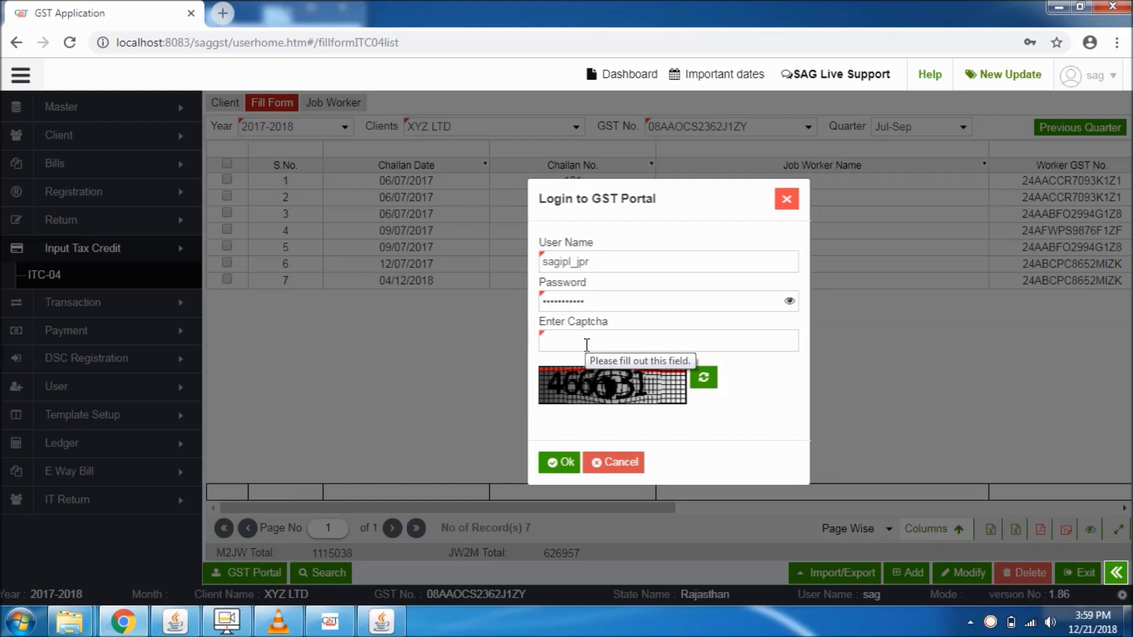
click(611, 466)
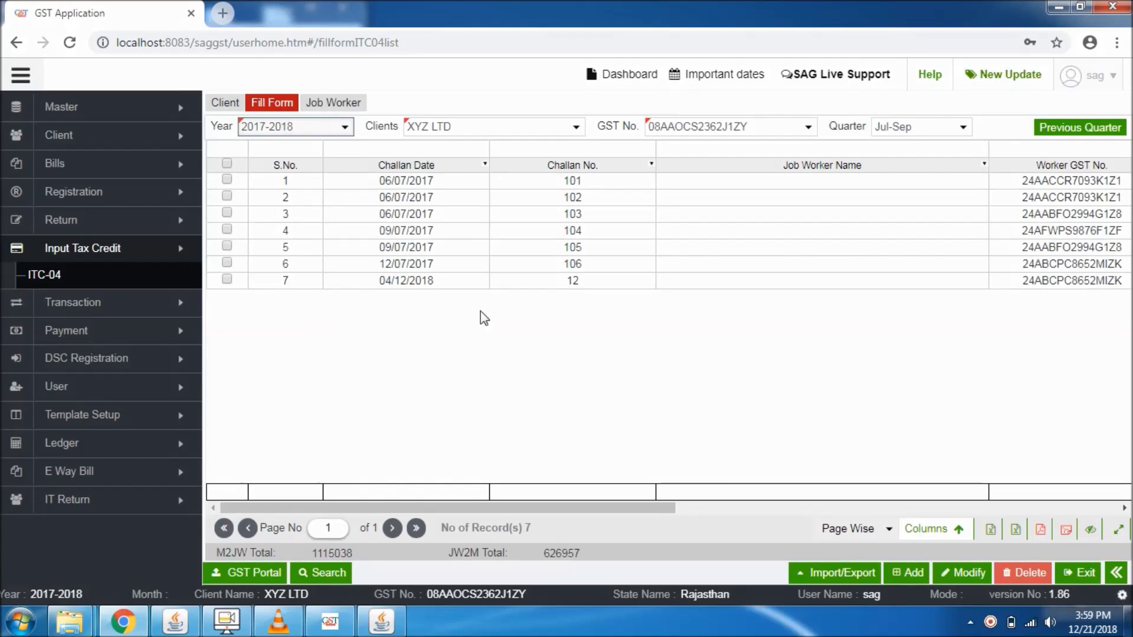
Step: Start a new ITC-04 entry with challan number sfsg and challan date 10/12/2018
click(912, 572)
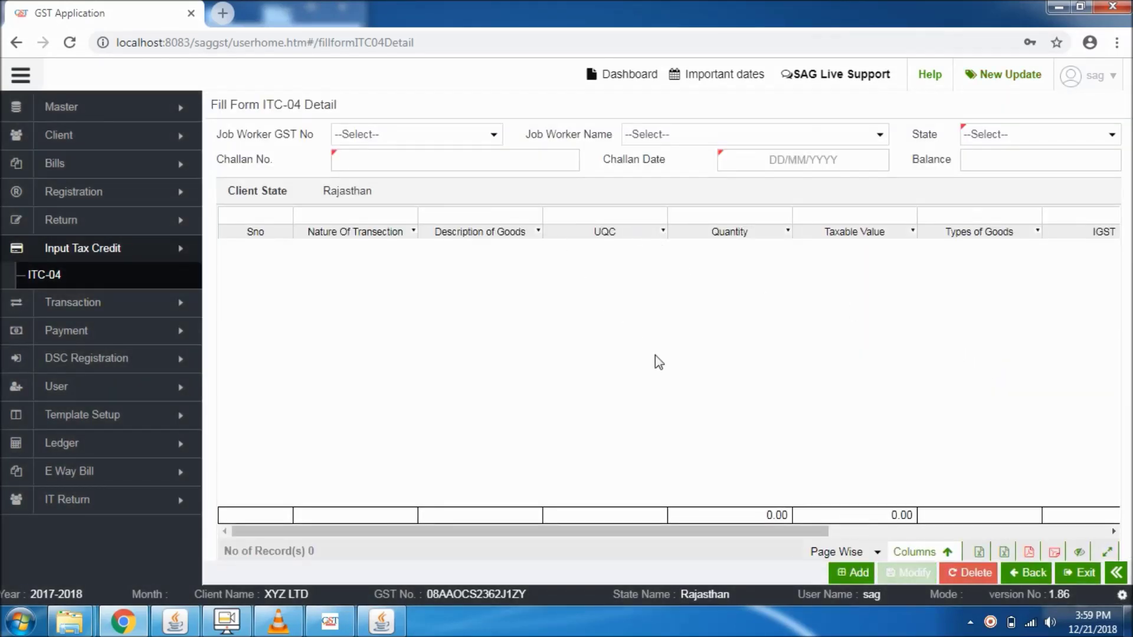
click(531, 158)
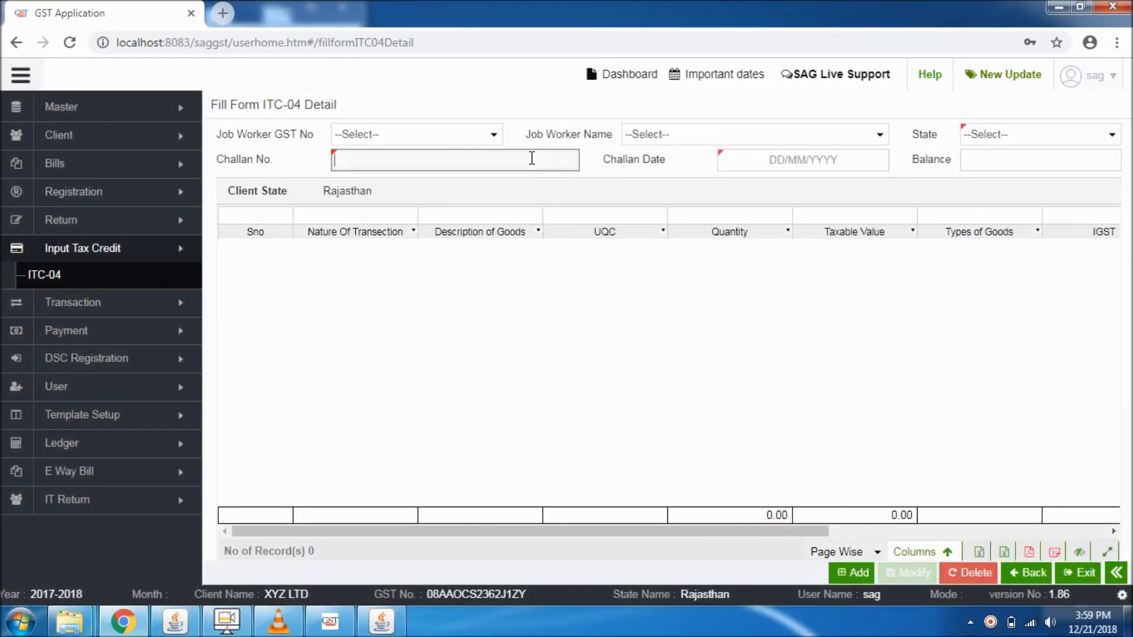
text(sfsg)
click(733, 159)
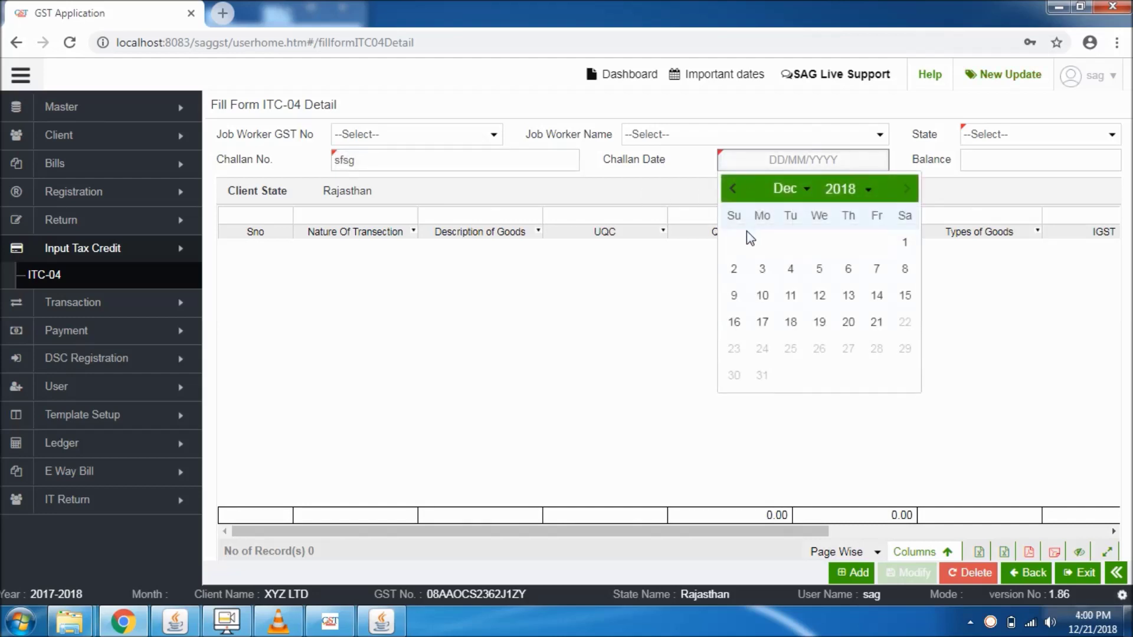
click(763, 297)
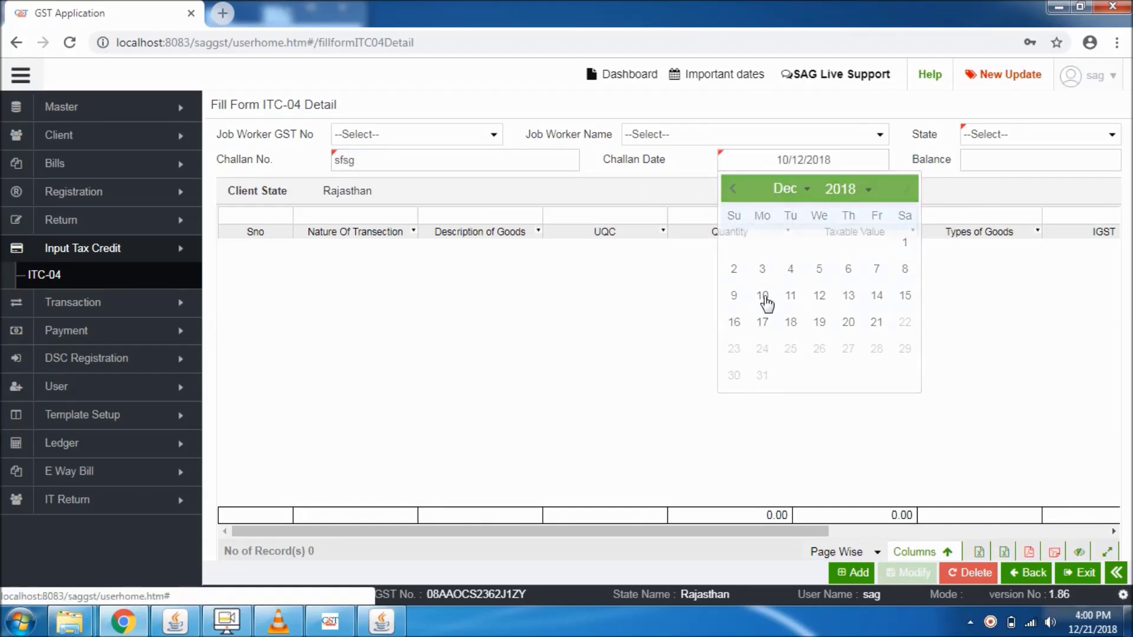
Step: Set the state to Assam and choose the second listed job worker GST number
click(1045, 133)
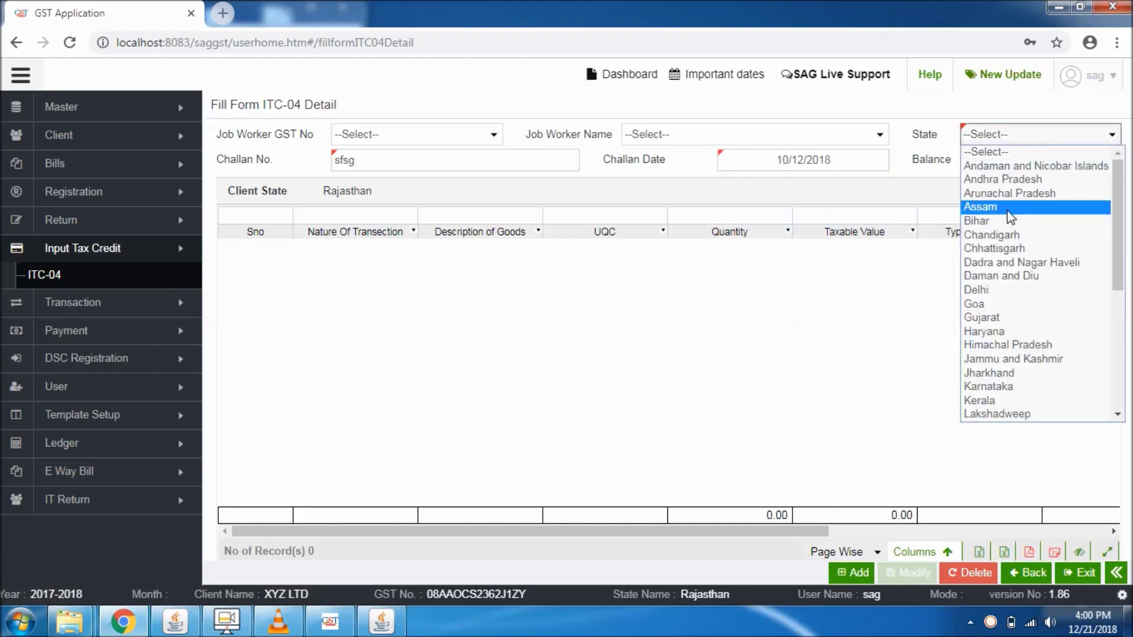
click(1008, 209)
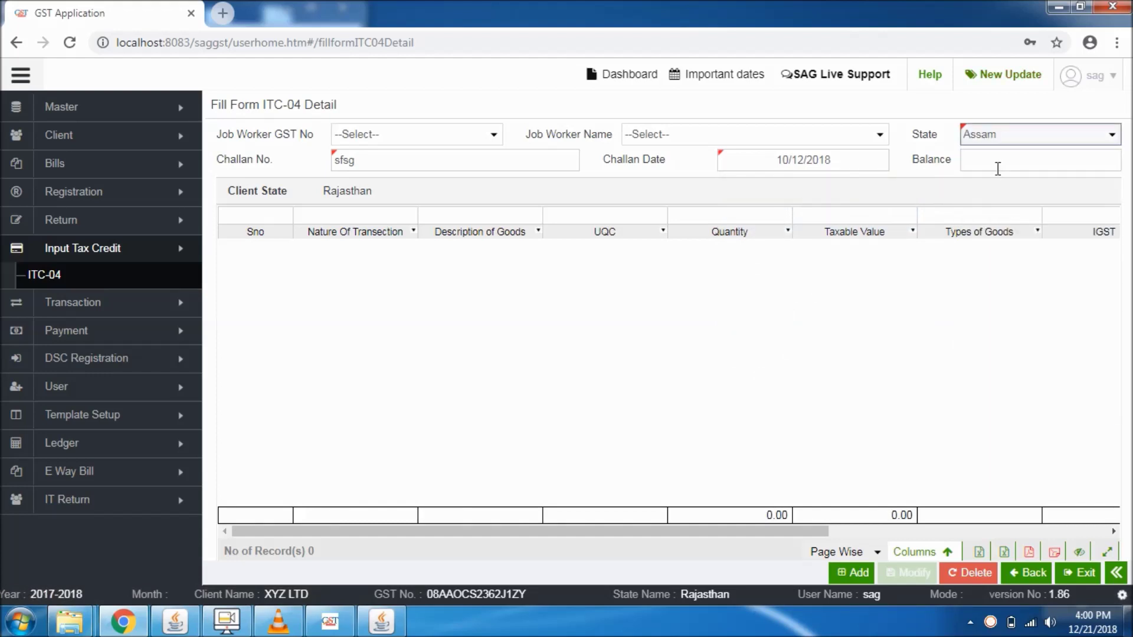
click(418, 132)
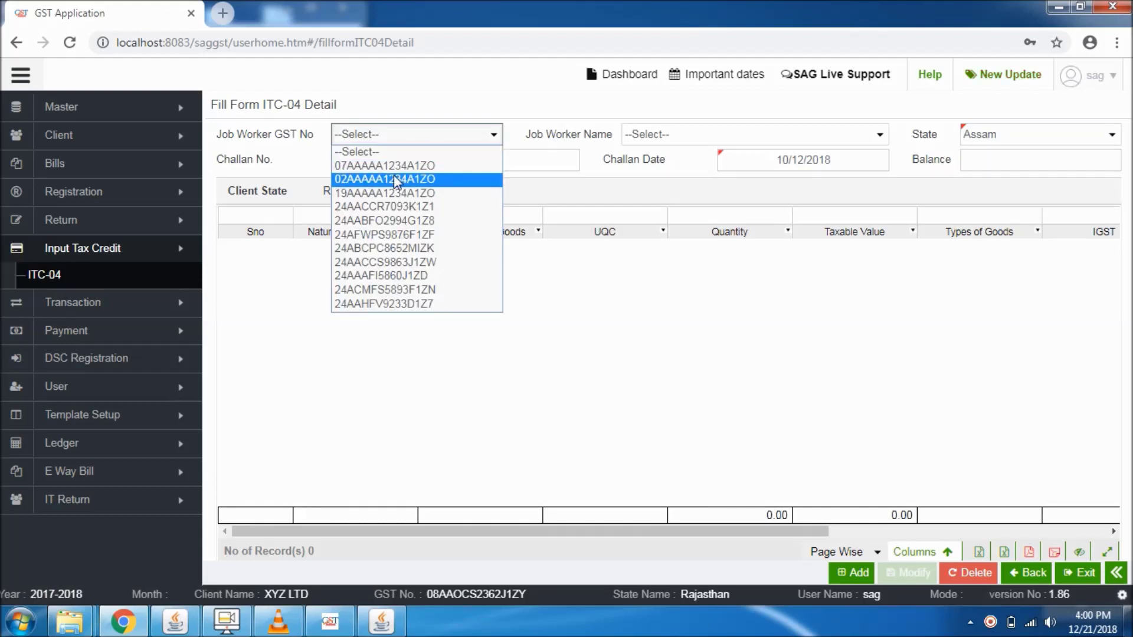
click(394, 178)
click(867, 134)
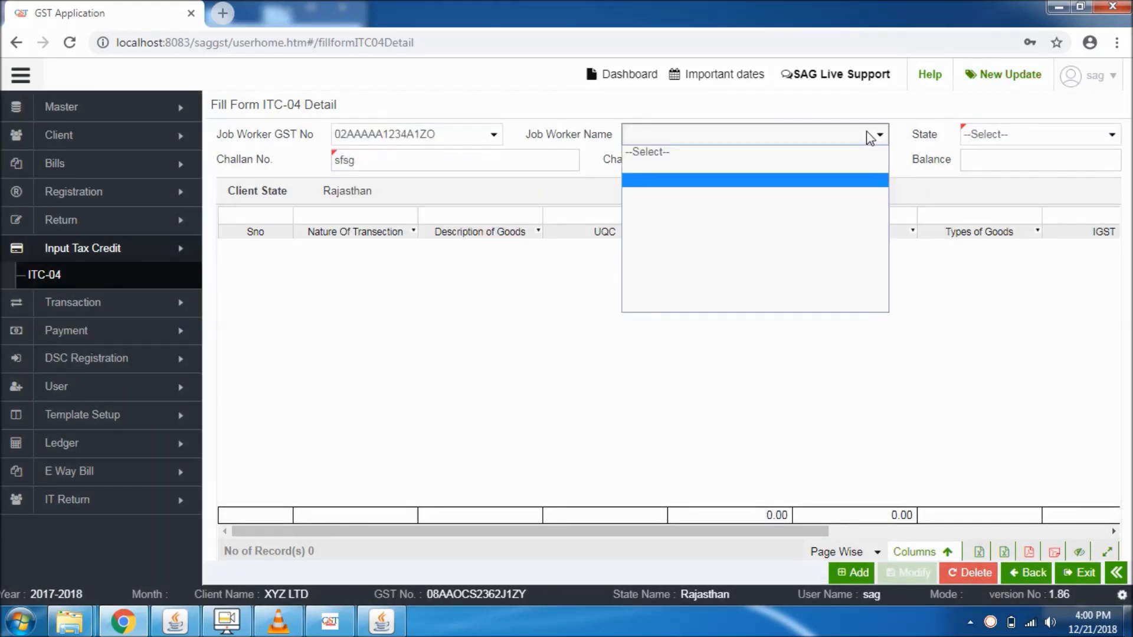
click(935, 426)
Step: Add a challan to the entry with job work type Goods Sent out to JW and state Assam
click(856, 573)
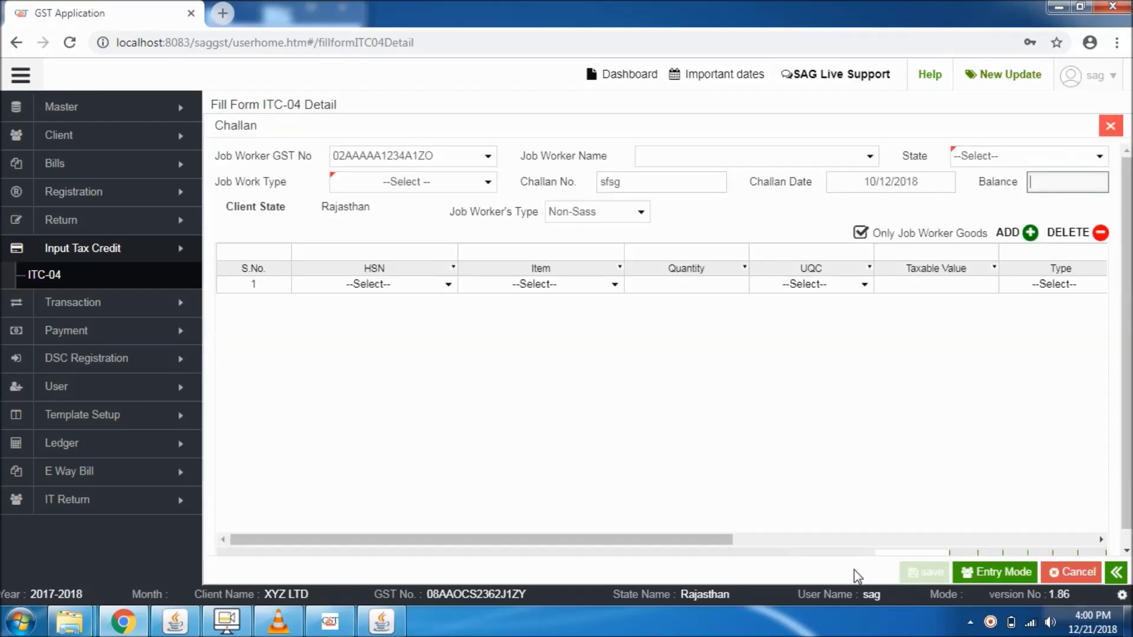
click(490, 185)
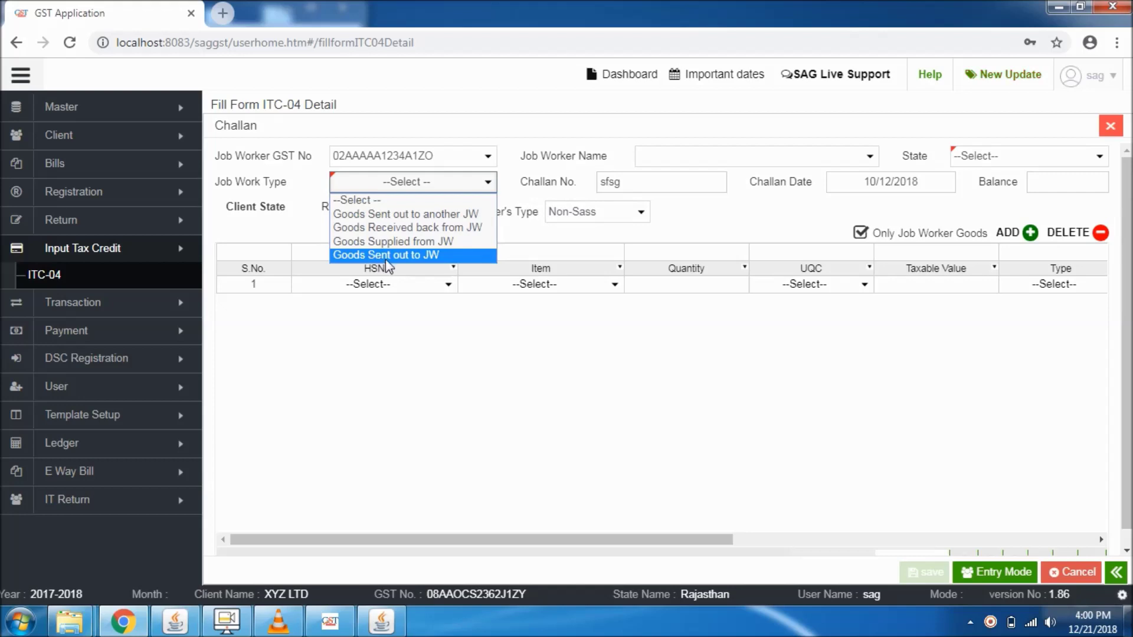
click(416, 258)
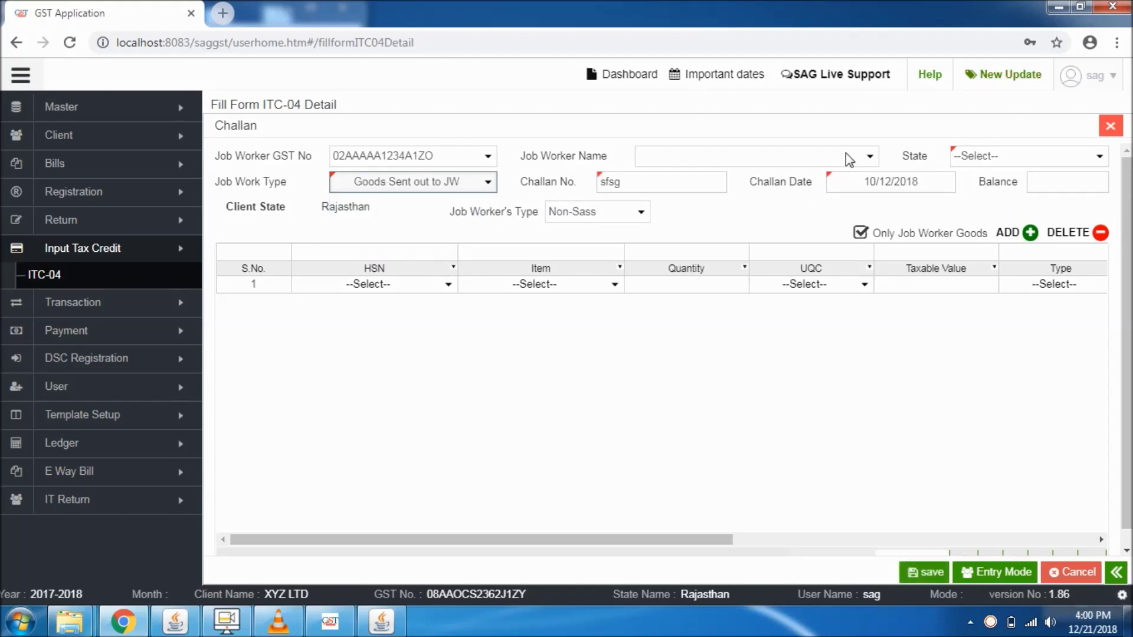
click(1079, 165)
click(1009, 230)
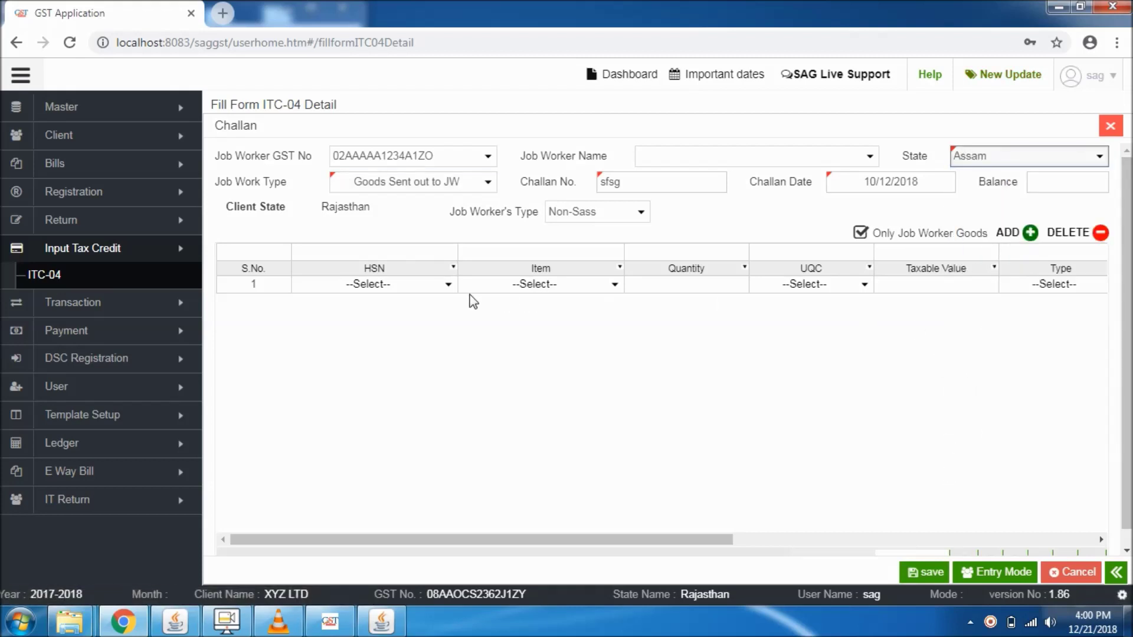
Step: Fill the first goods row with HSN 20019000, item Inputs1, UQC BILLION OF UNITS and type Inputs, and try to save the challan
click(437, 284)
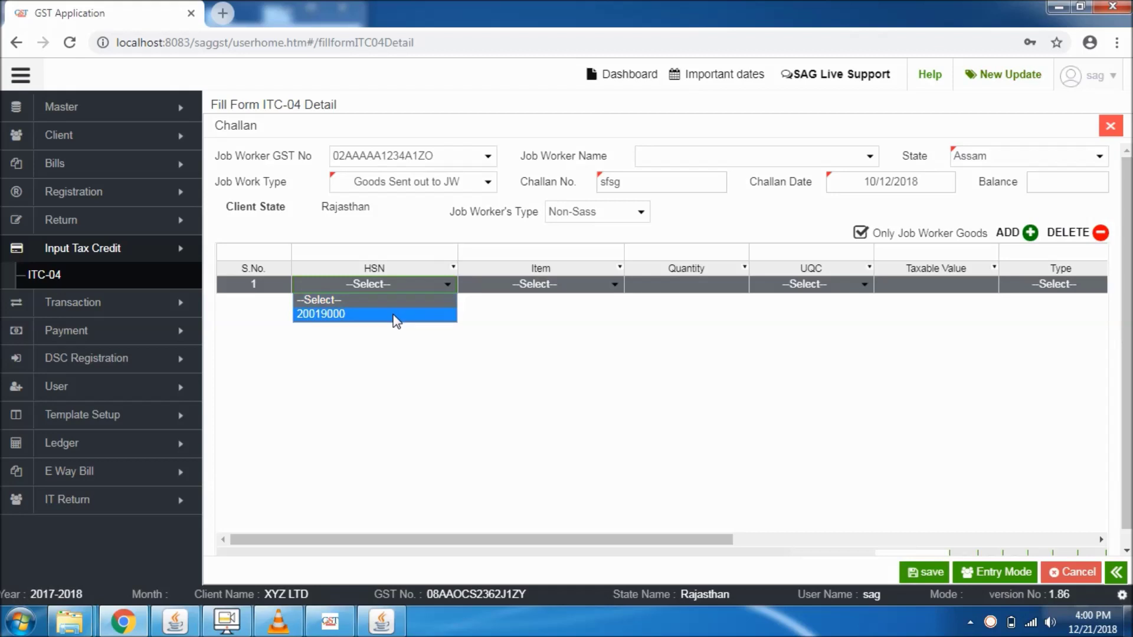
click(396, 321)
click(570, 285)
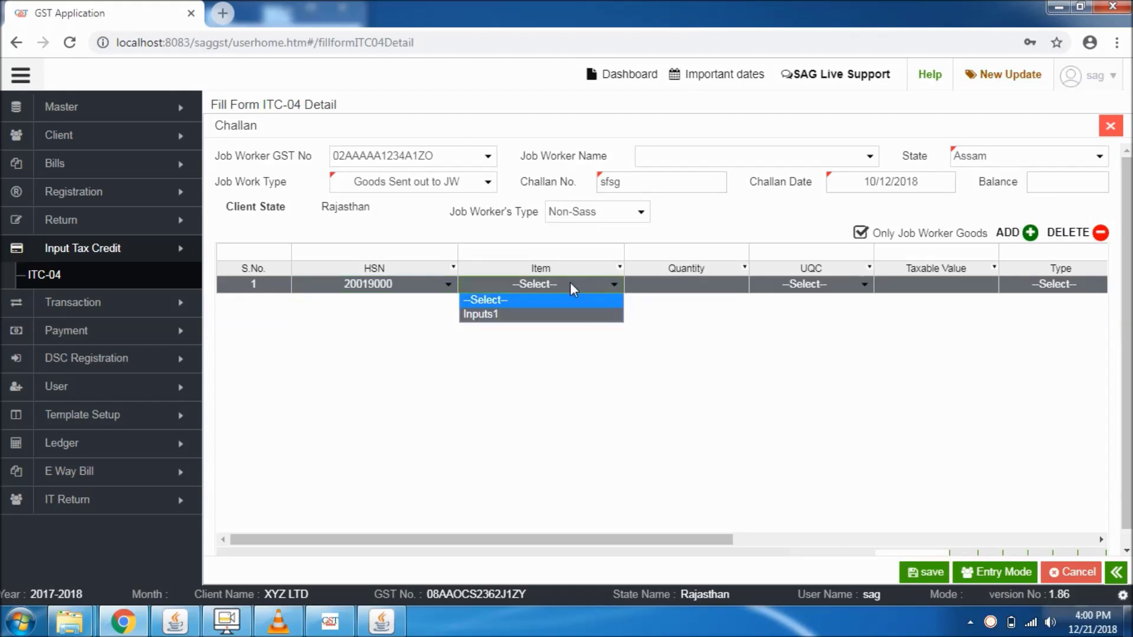
click(534, 315)
click(868, 286)
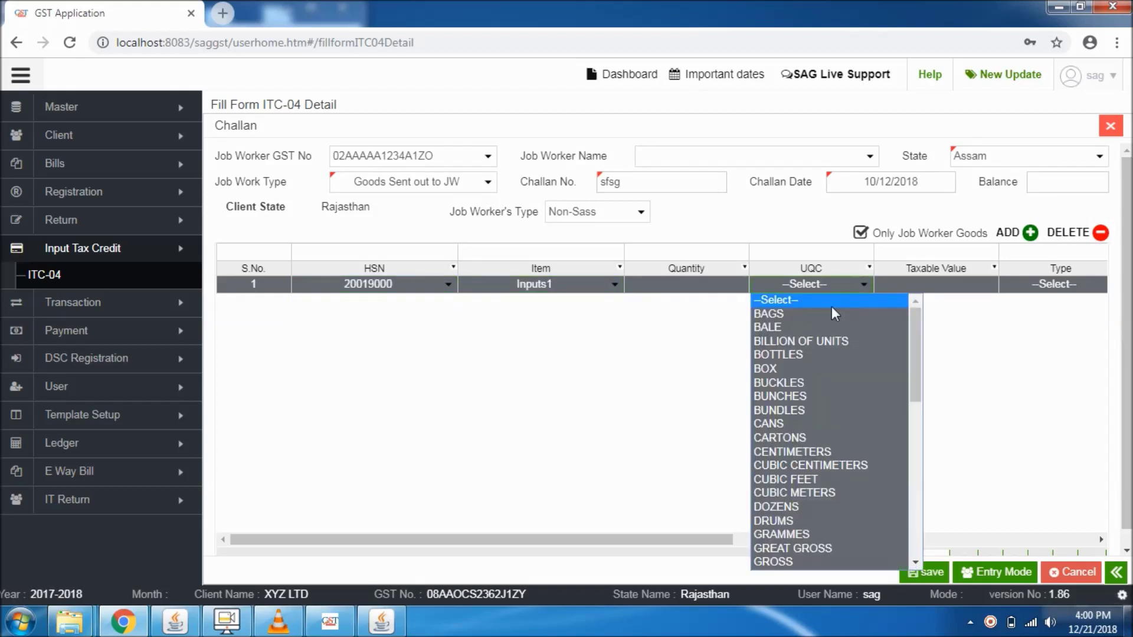
click(791, 343)
click(1046, 286)
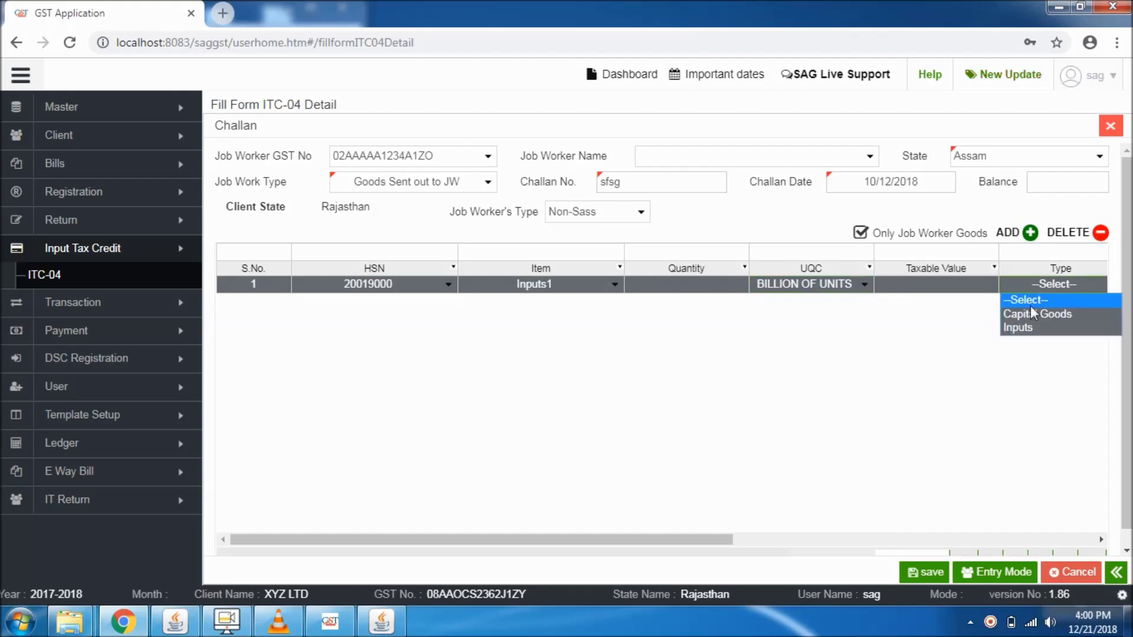
click(1027, 329)
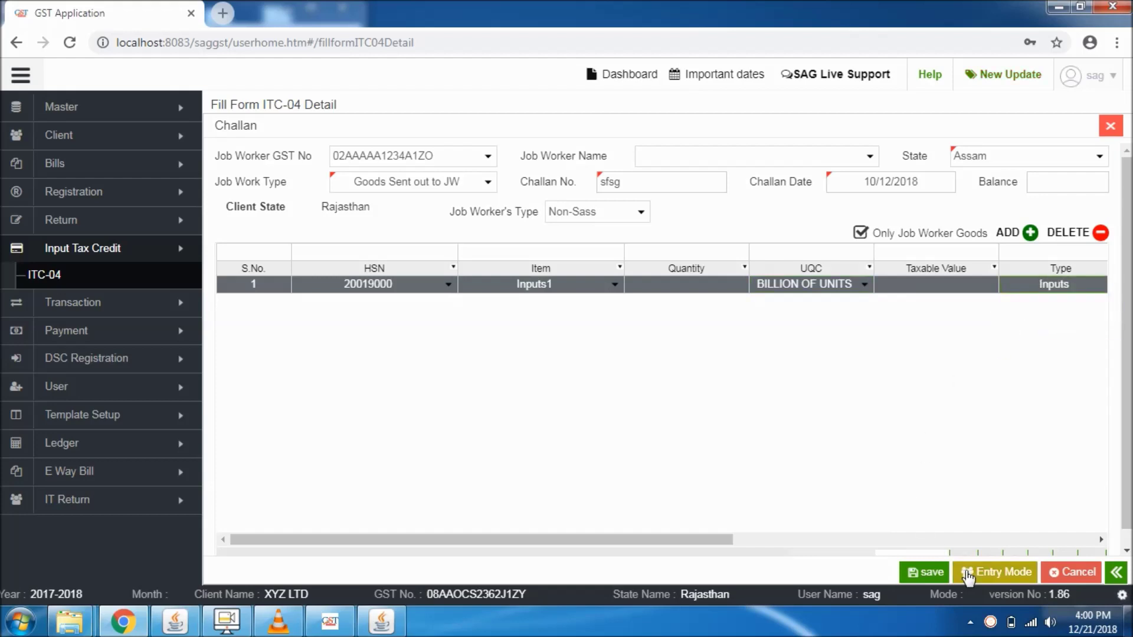
click(927, 576)
click(927, 575)
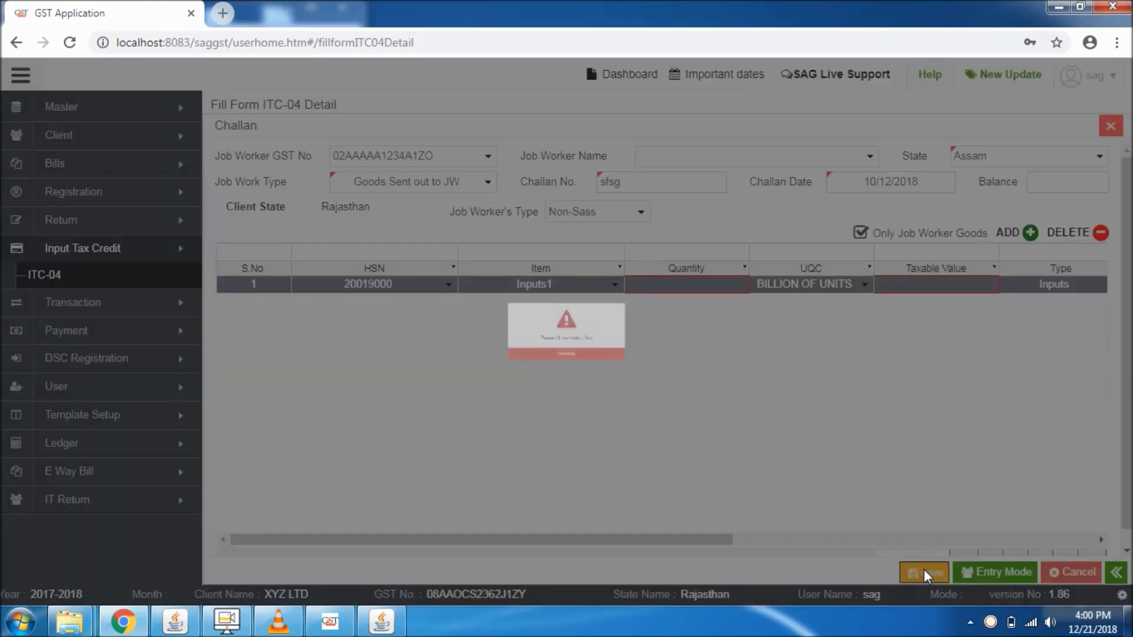
click(560, 383)
Step: Set the goods row's taxable value to 4565 and quantity to 3, try to save the challan, and cancel it
click(952, 283)
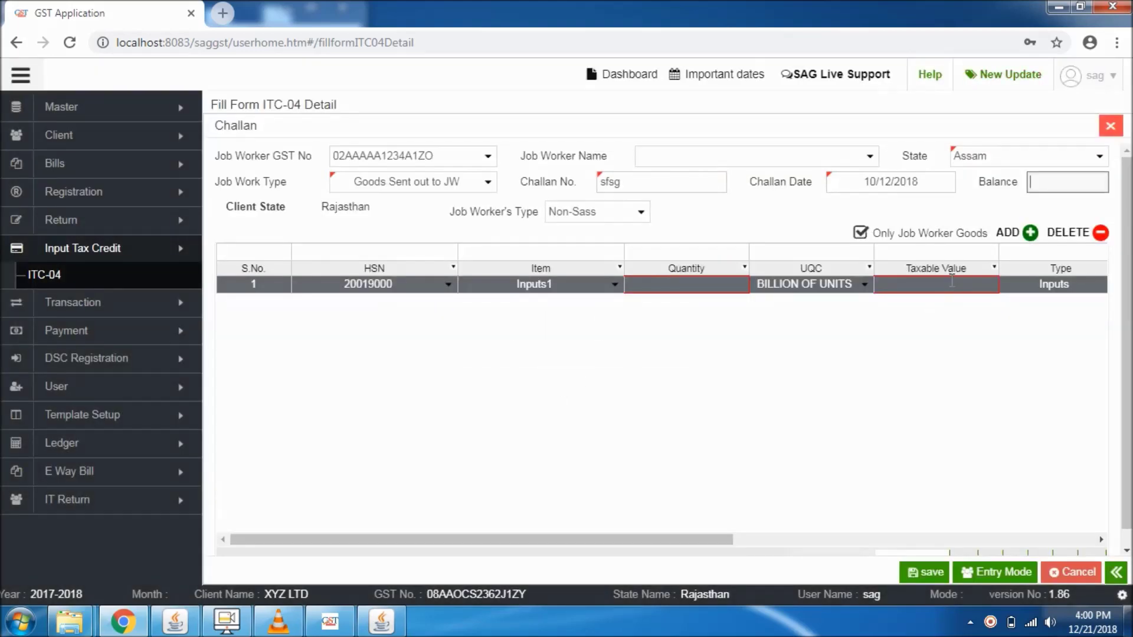
text(4565)
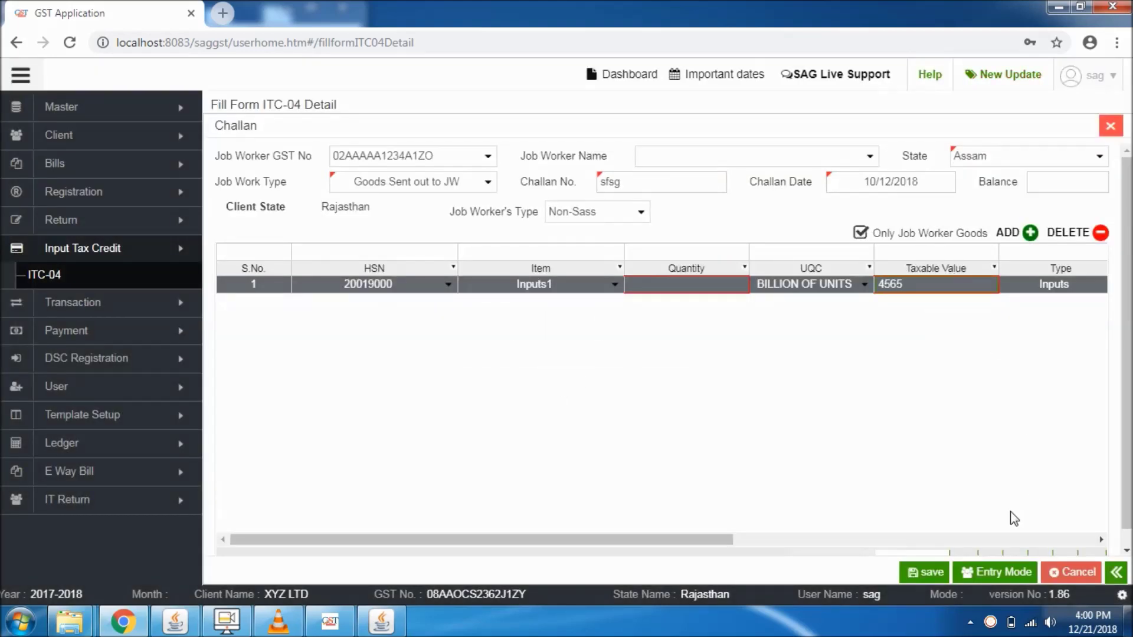
click(663, 284)
text(3)
click(929, 572)
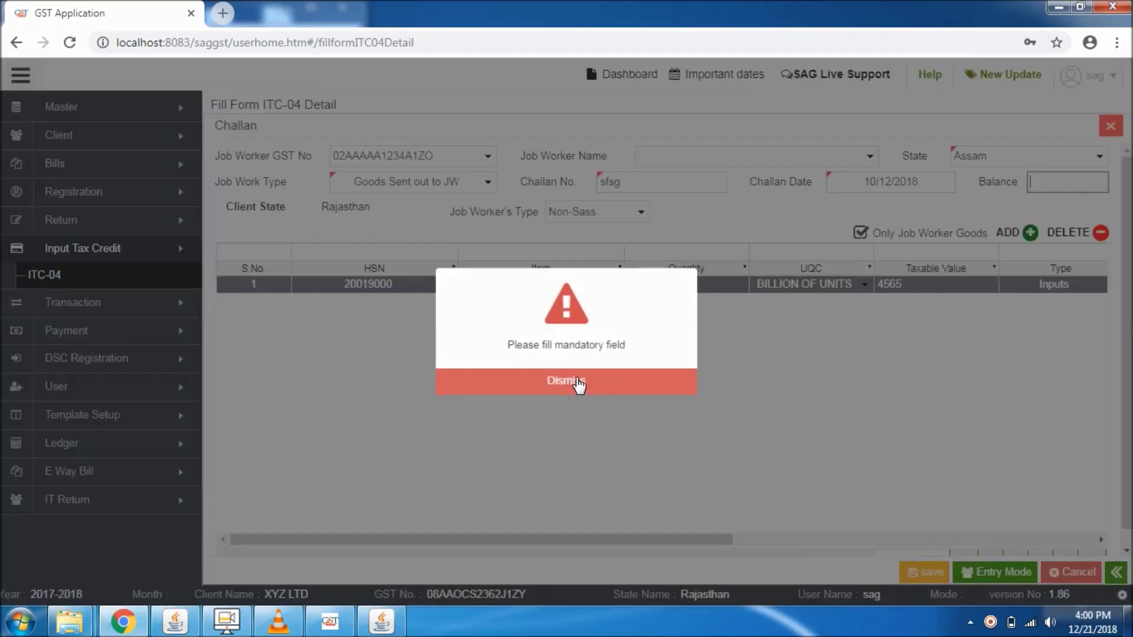
click(578, 384)
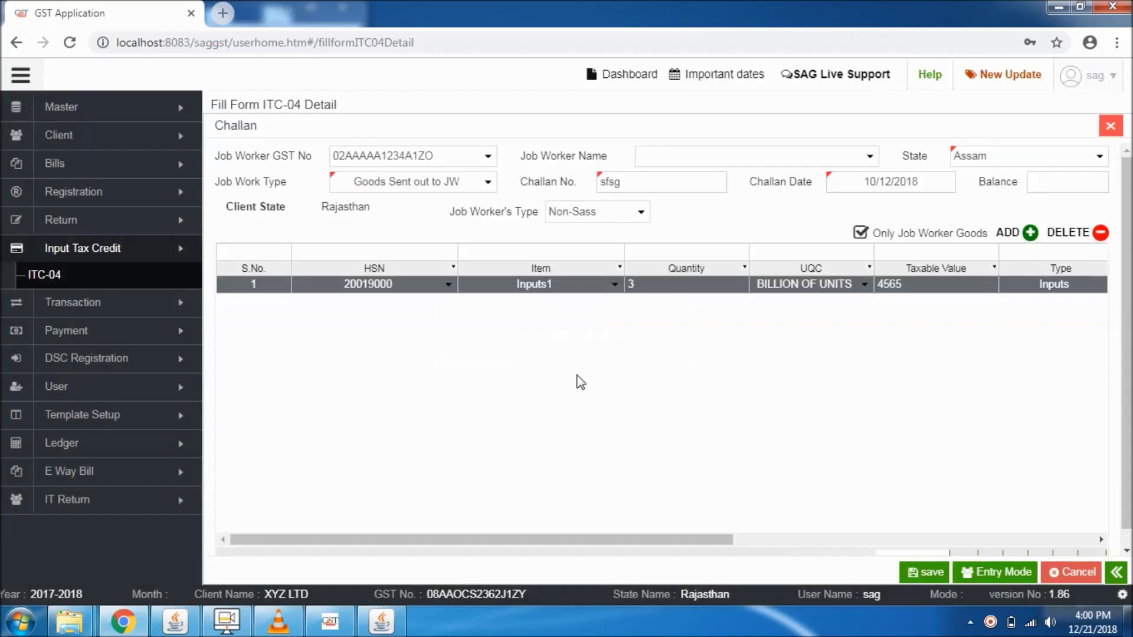
click(1056, 573)
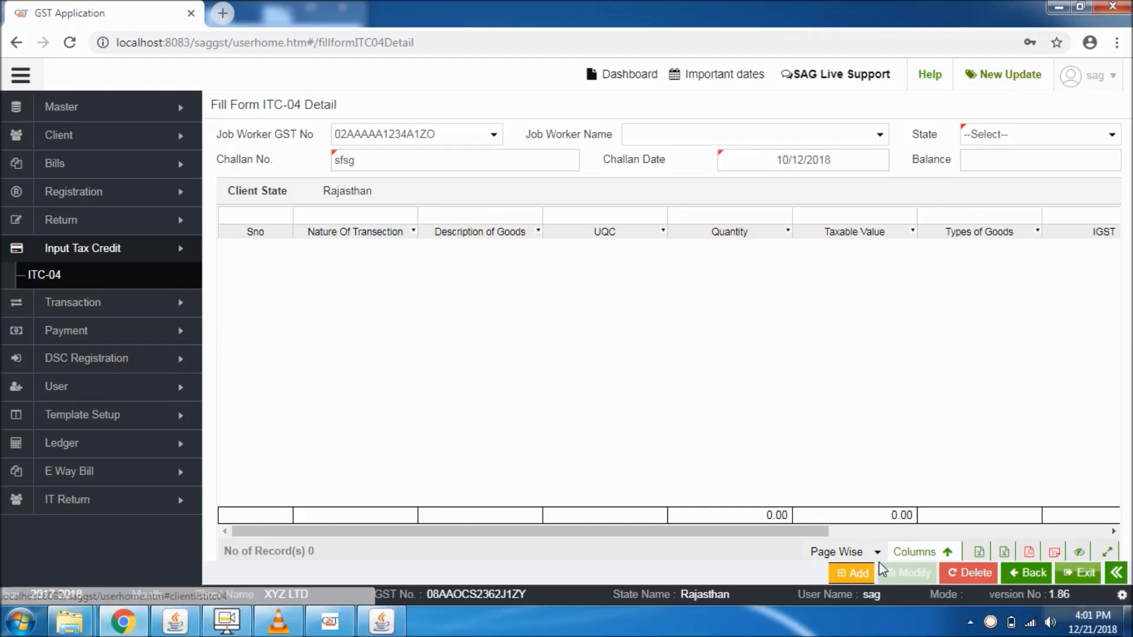
Step: Start another challan with job work type Goods Supplied from JW, open its entry mode, and cancel the challan
click(851, 573)
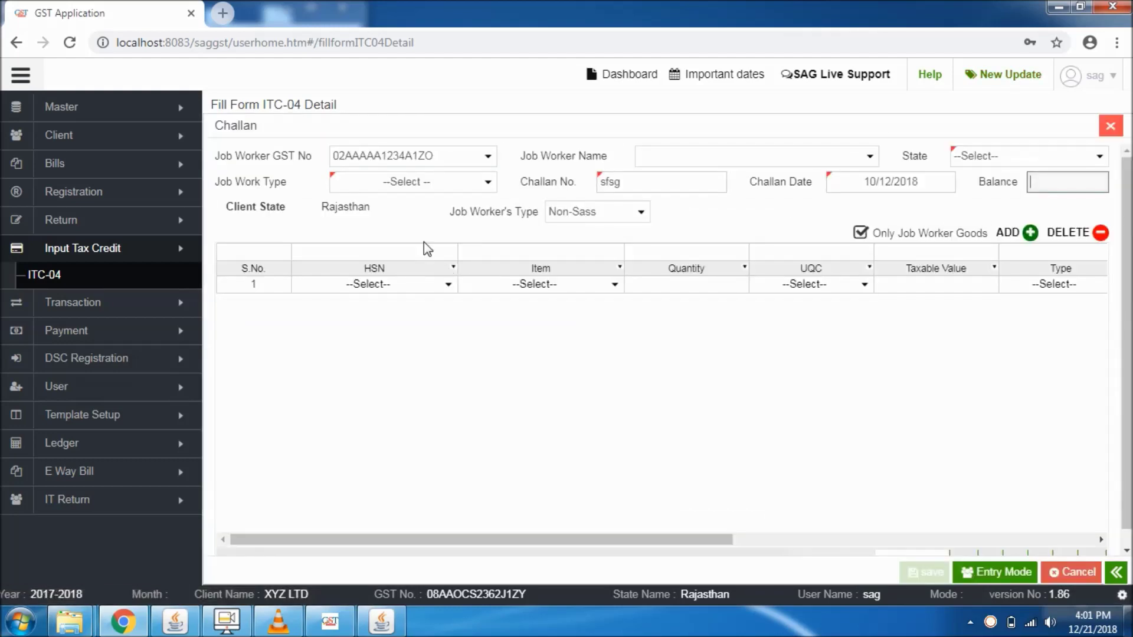
click(462, 183)
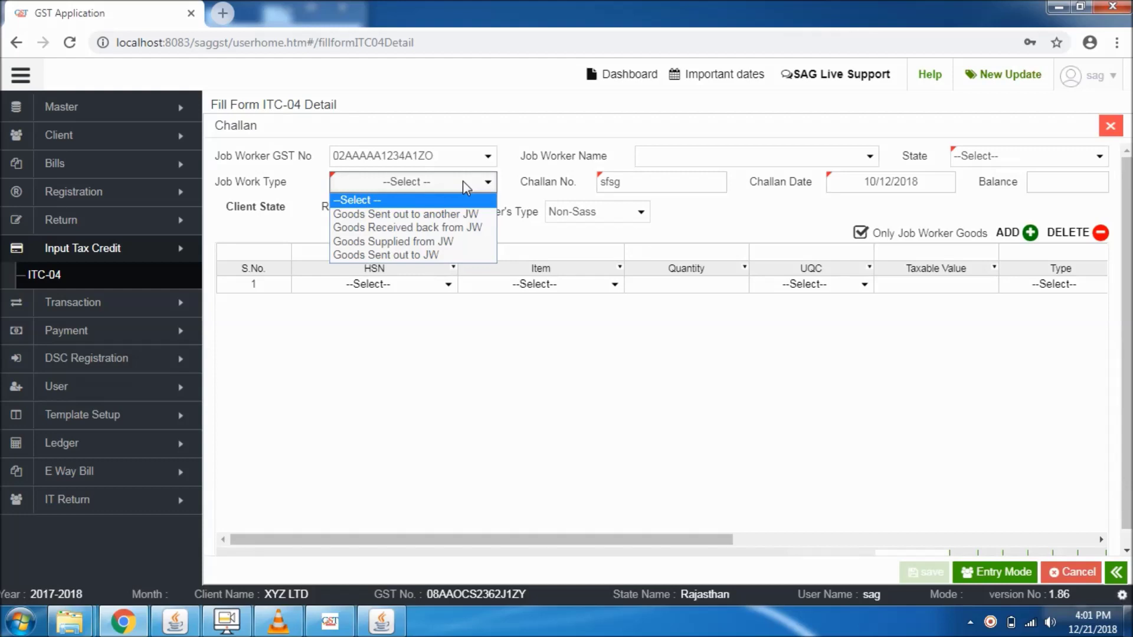
click(443, 240)
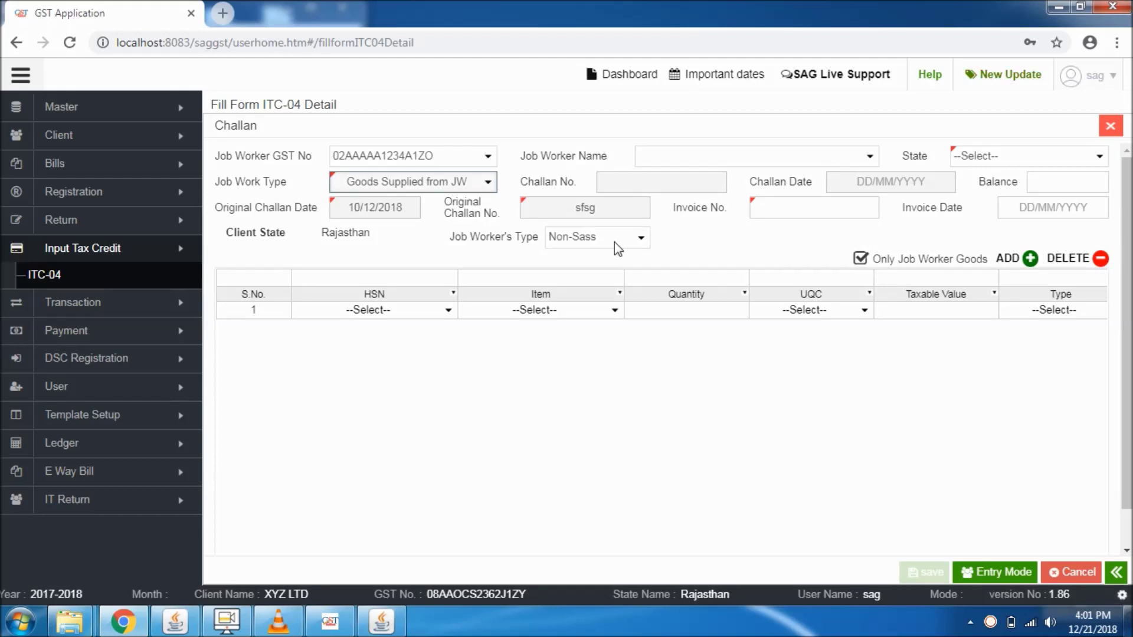
click(1017, 572)
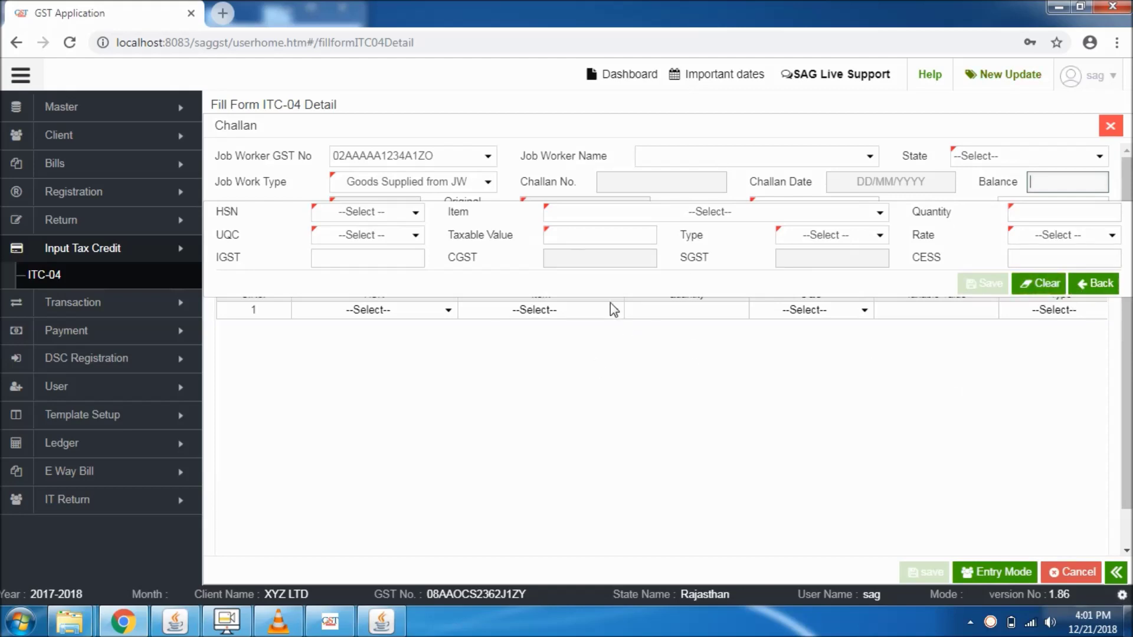
click(1067, 572)
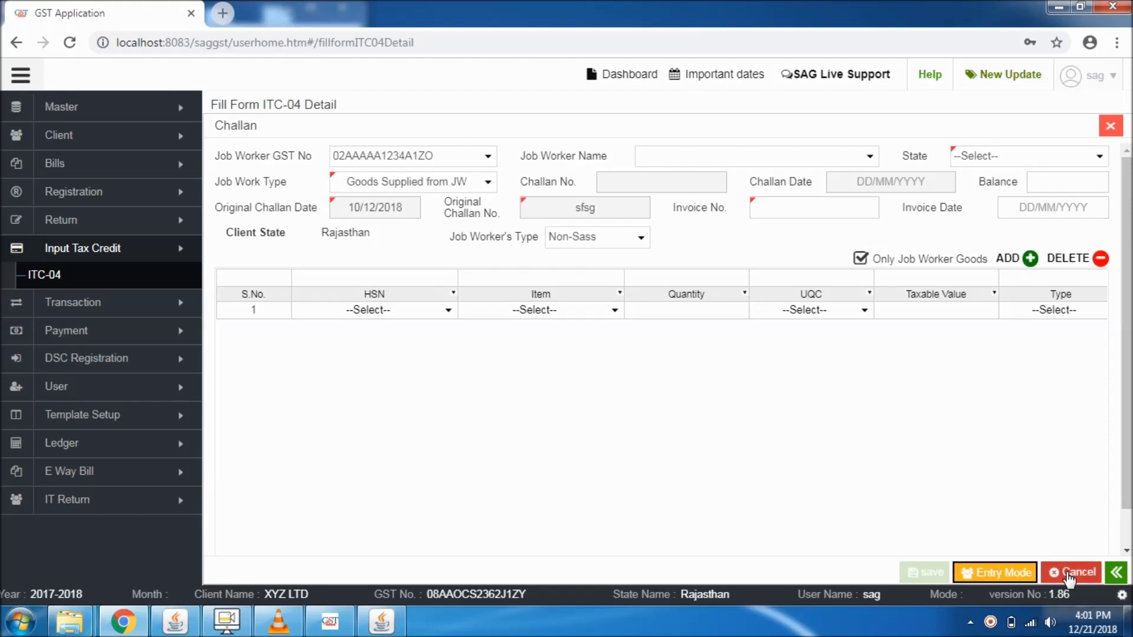
click(1069, 575)
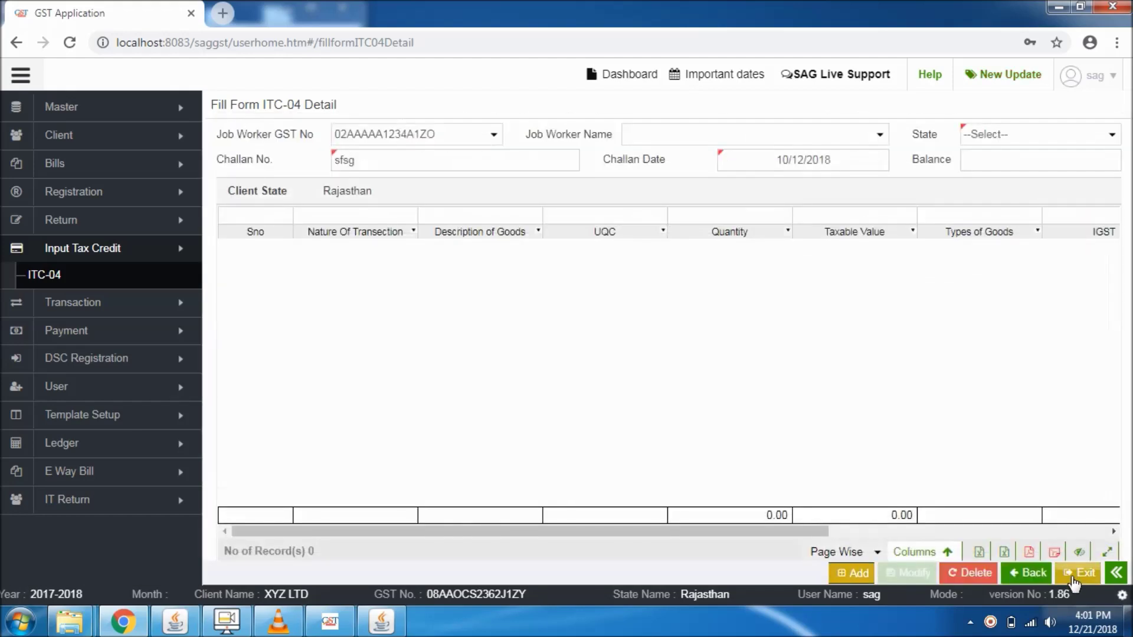
Step: Return to the client list, select XYZ LTD with quarter Jul-Sep, and open its ITC-04 fill form
click(1078, 574)
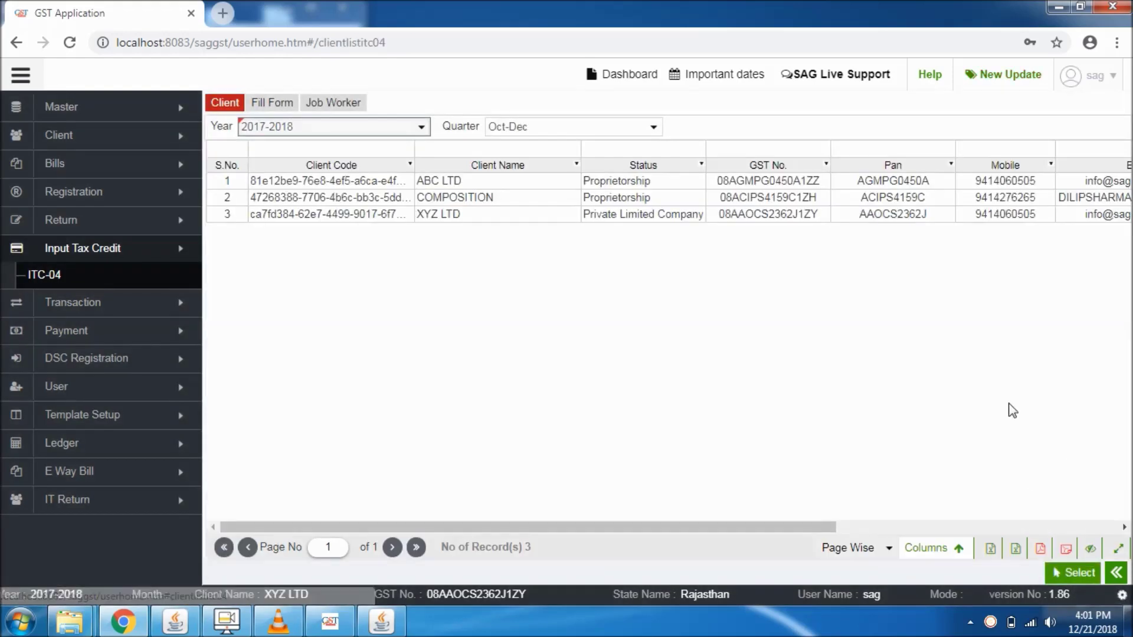
click(273, 105)
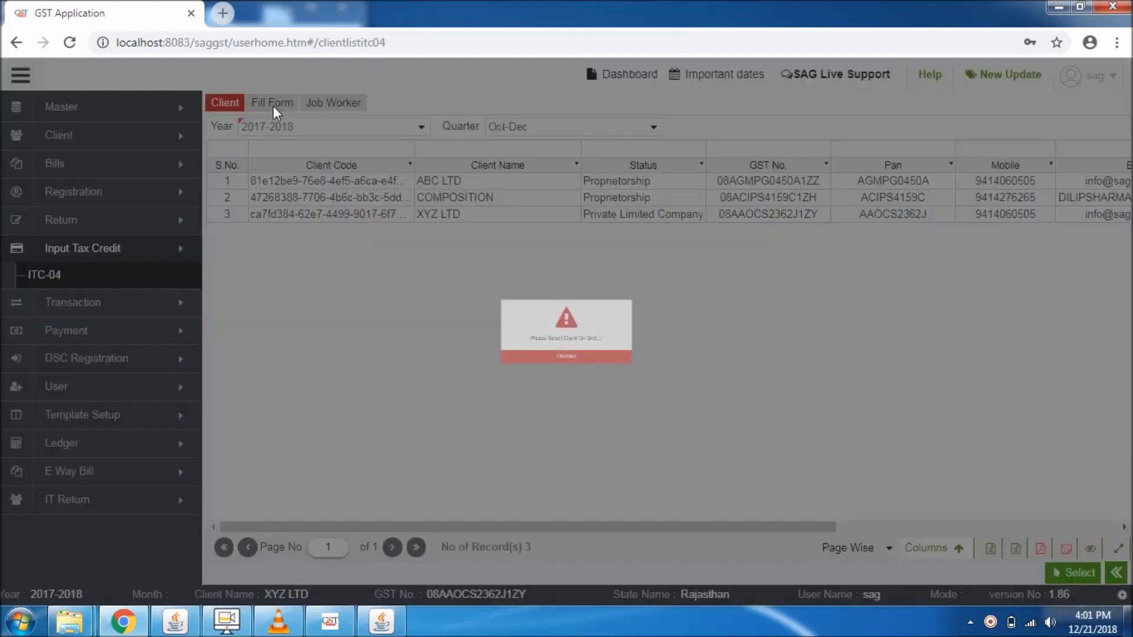
click(476, 387)
click(341, 215)
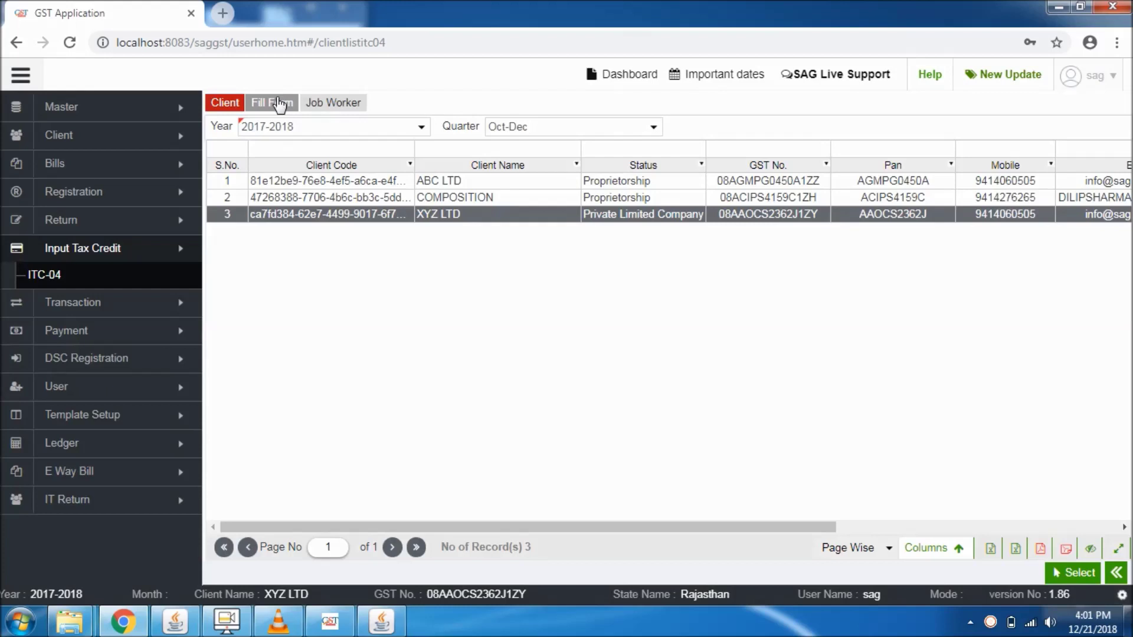
drag(273, 103, 604, 158)
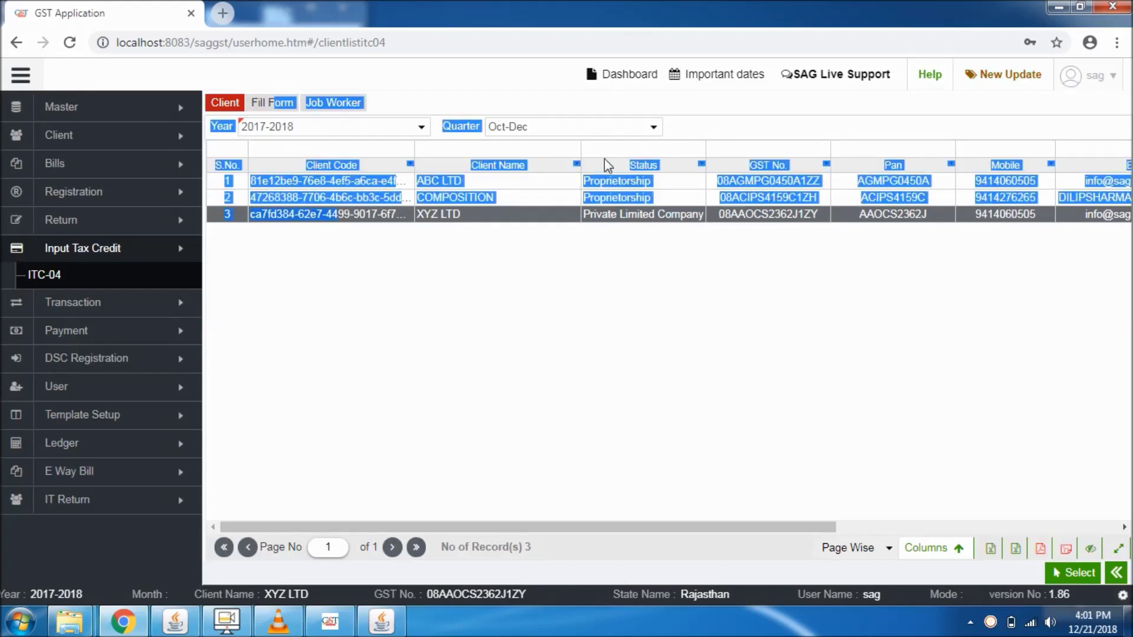
click(635, 133)
click(555, 175)
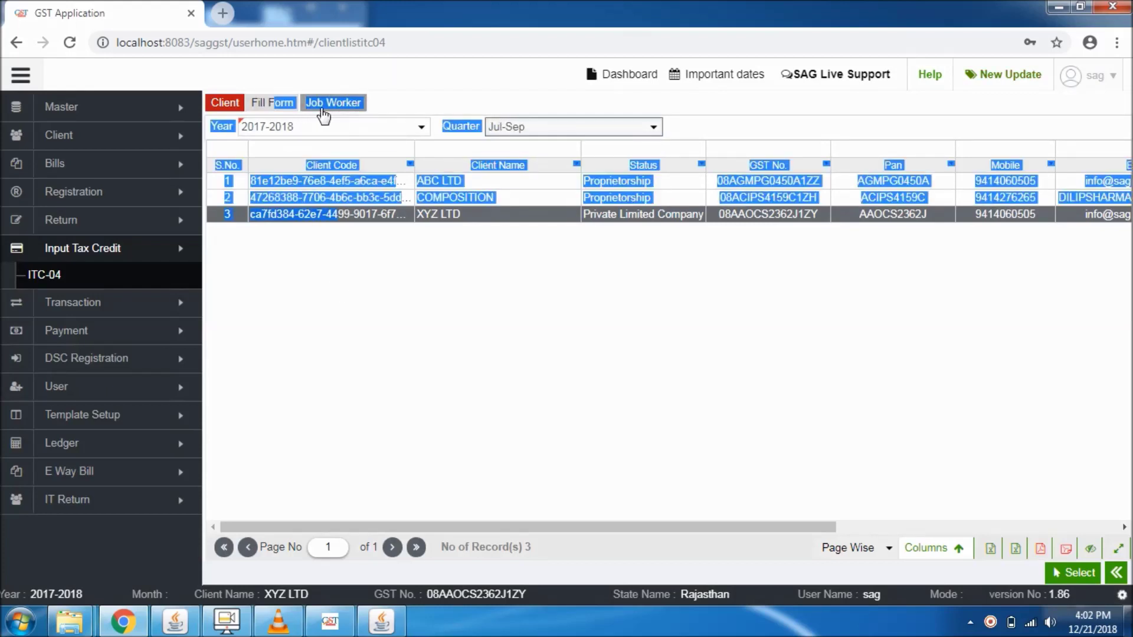
click(283, 104)
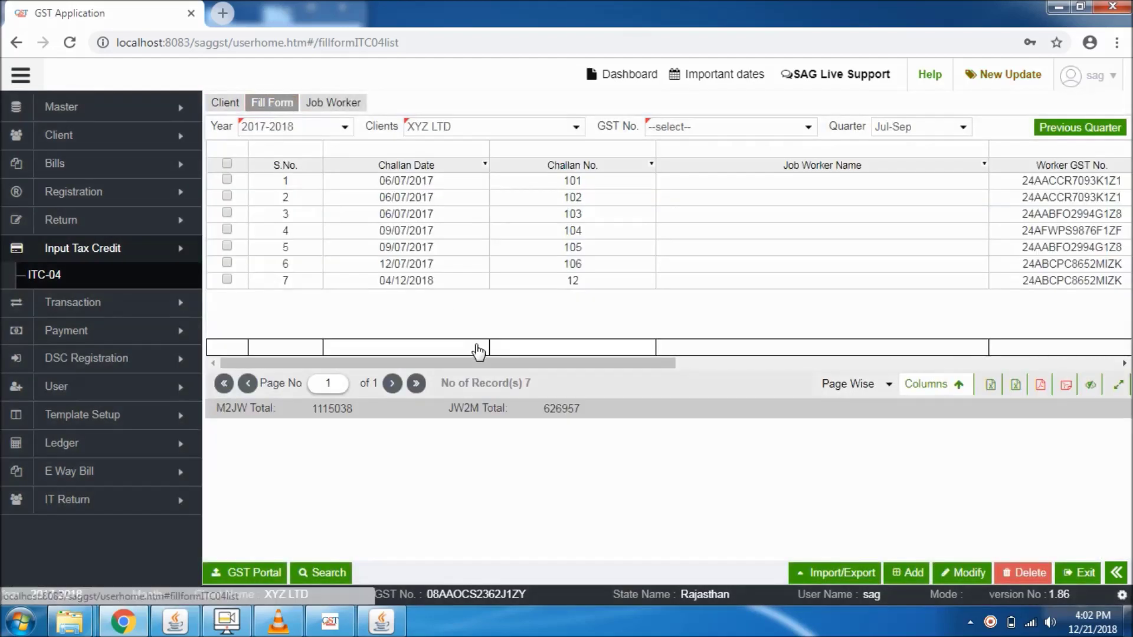
Step: Start an import of the challan data from Govt Excel
click(838, 573)
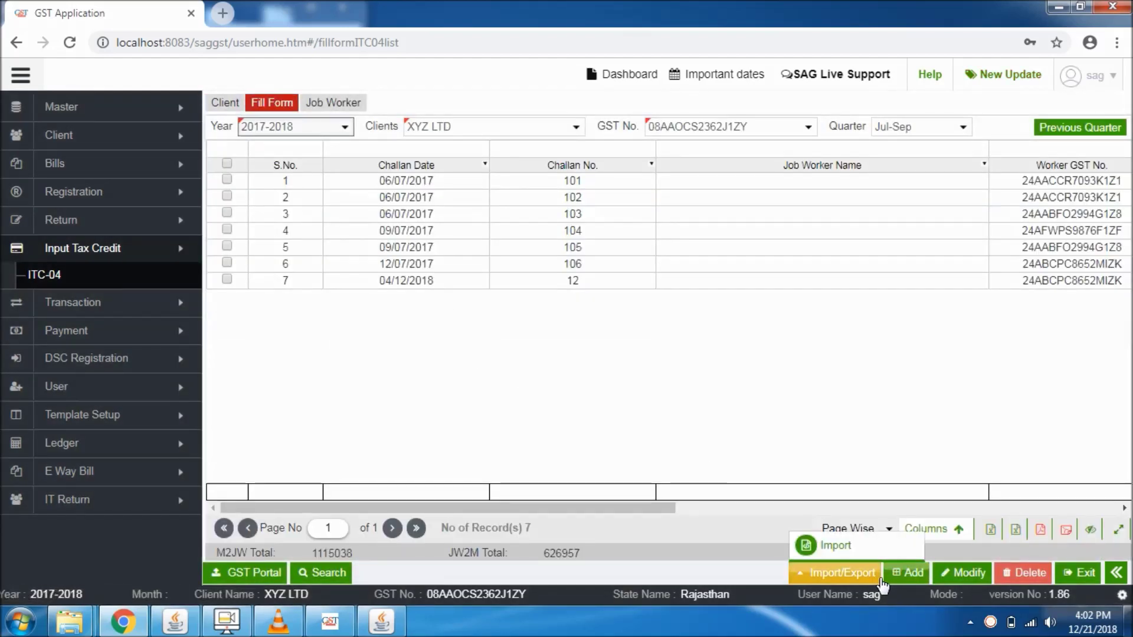
mouse_move(844, 549)
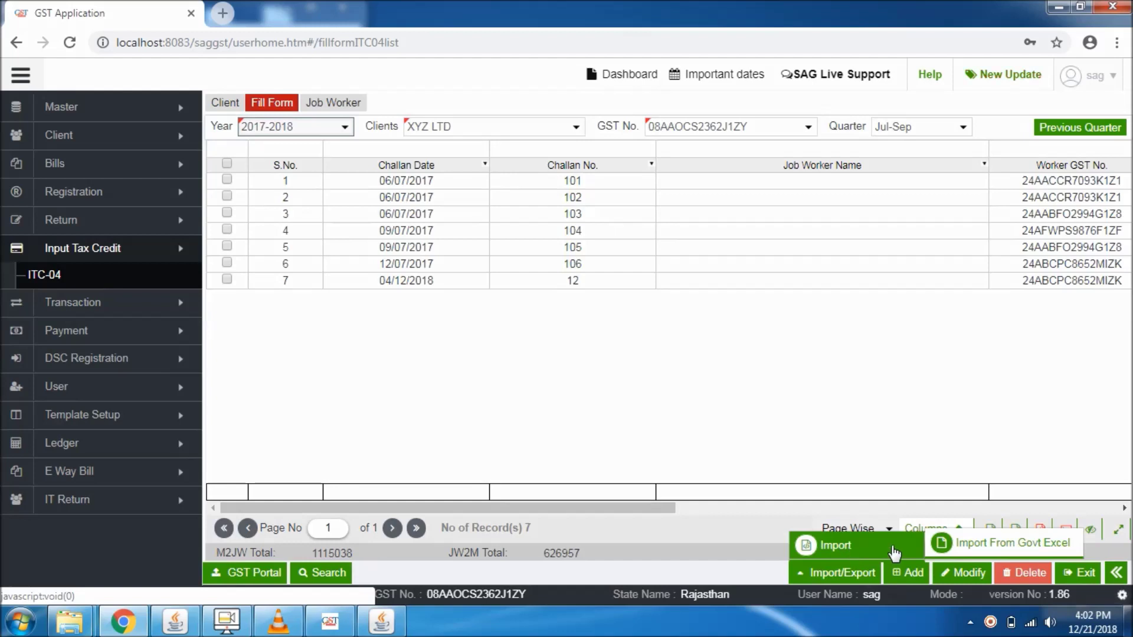
click(1027, 552)
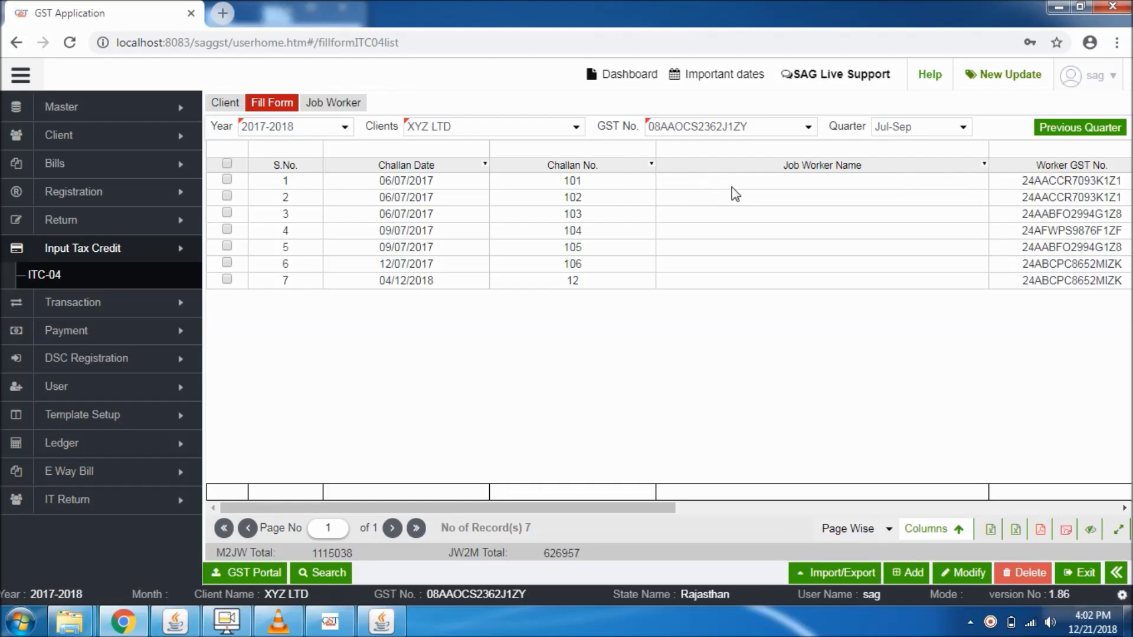
Step: Request File Return and View Error for the GST portal, and cancel the portal login
click(262, 574)
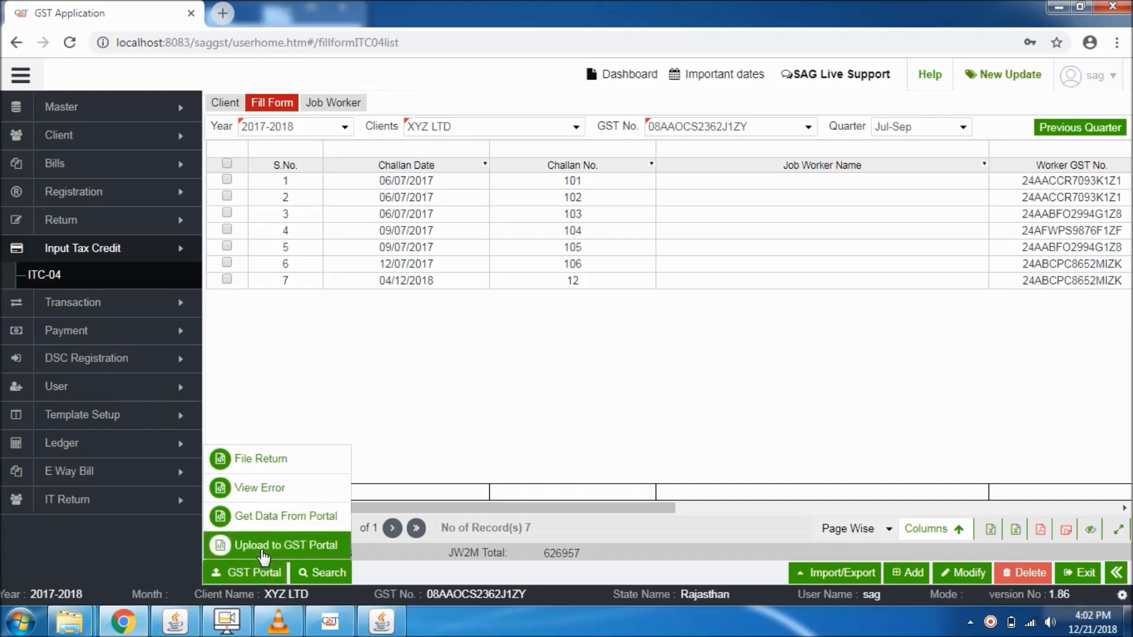
click(276, 468)
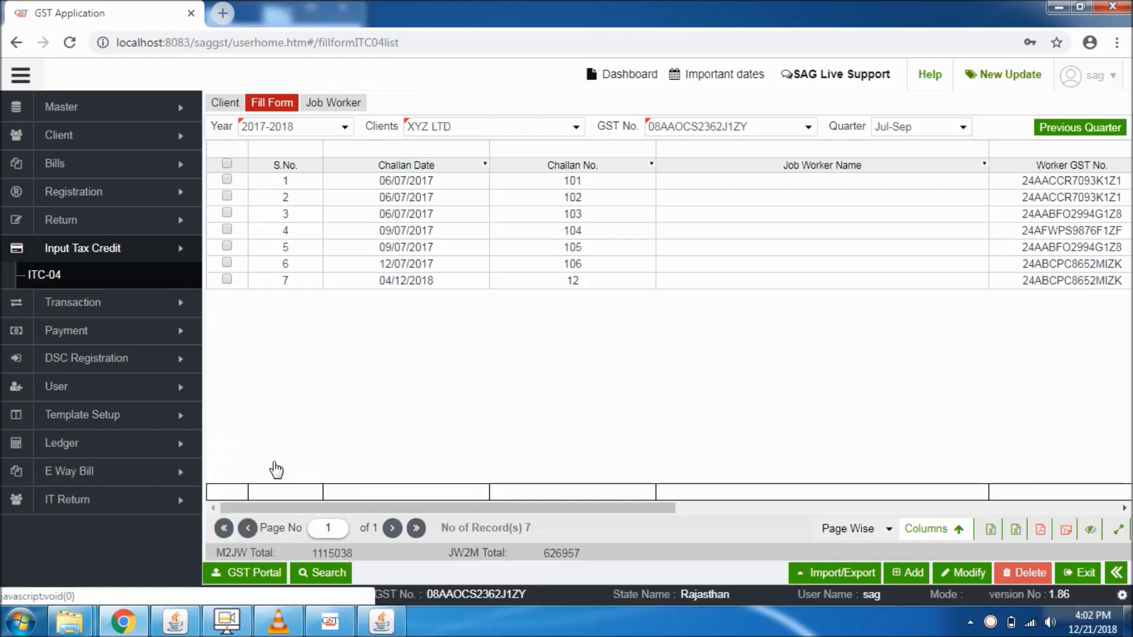
click(248, 573)
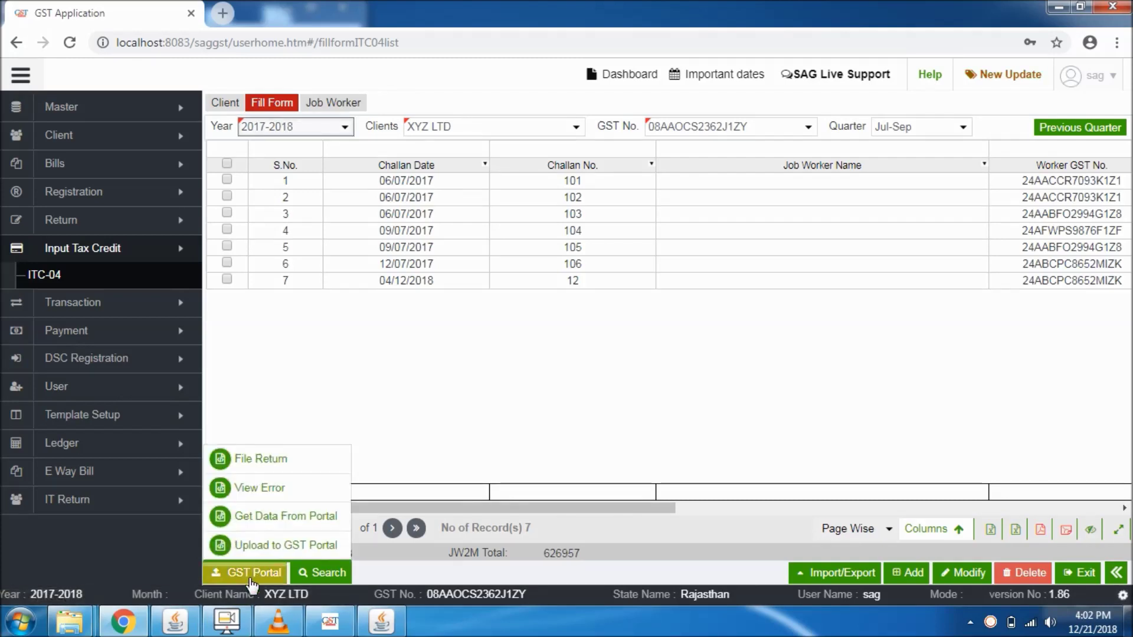
click(260, 489)
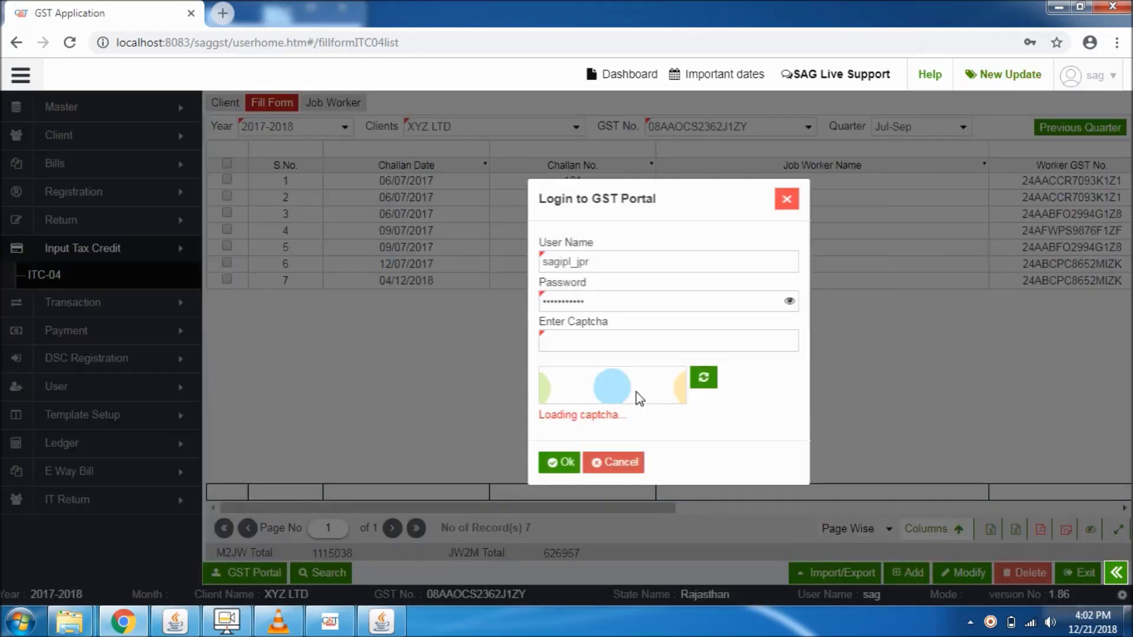
click(613, 466)
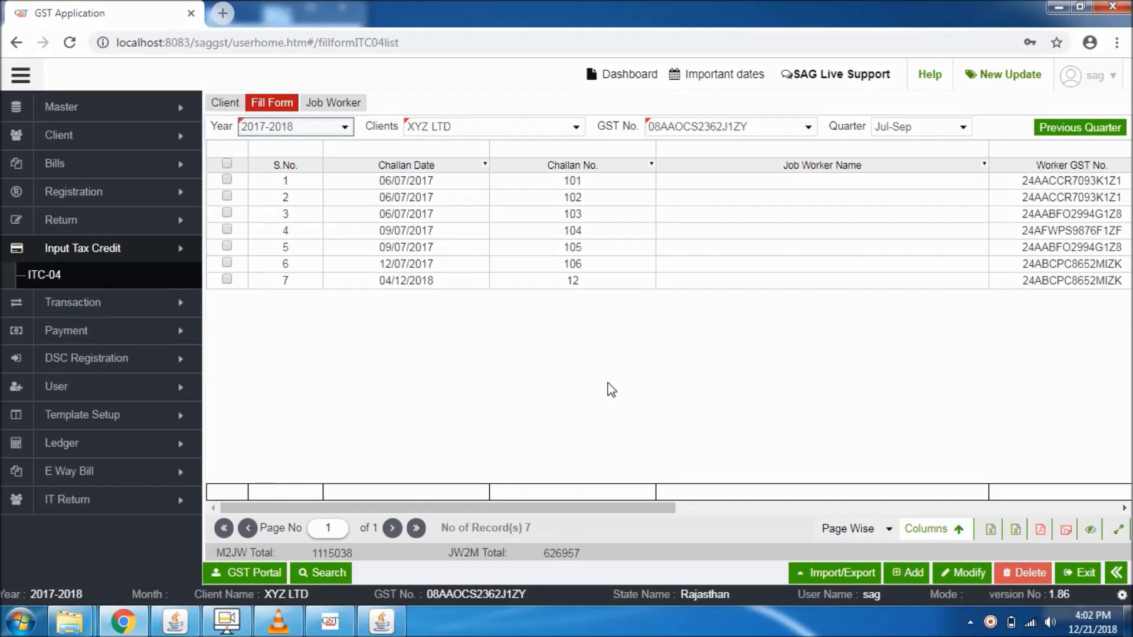
Step: Show the job worker list for XYZ LTD and open a blank form for a new job worker
click(326, 105)
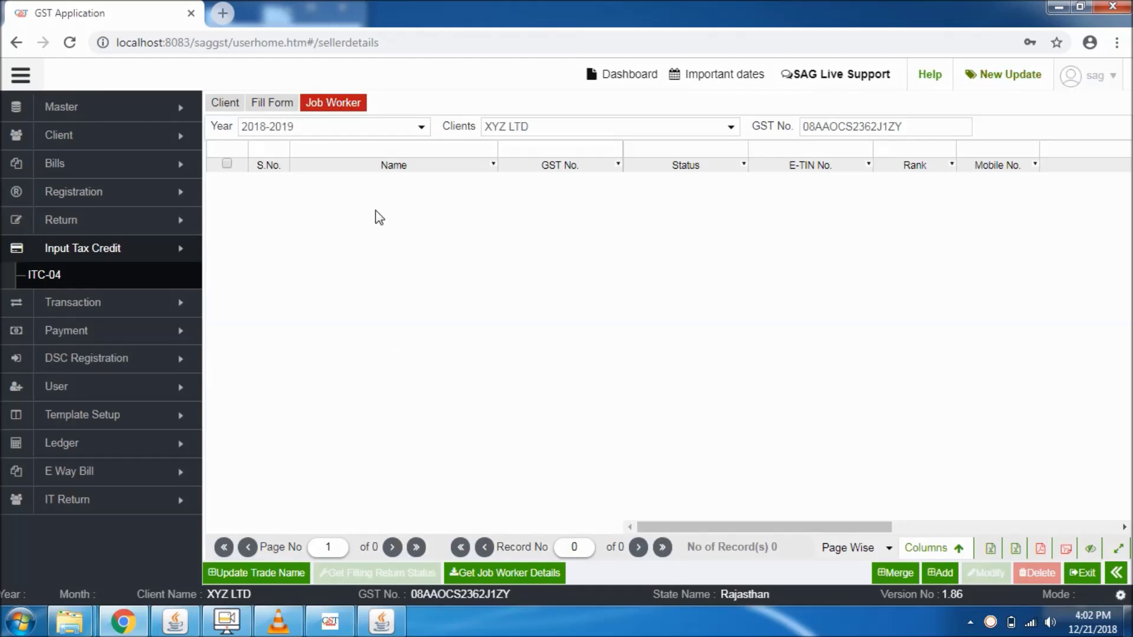
click(945, 579)
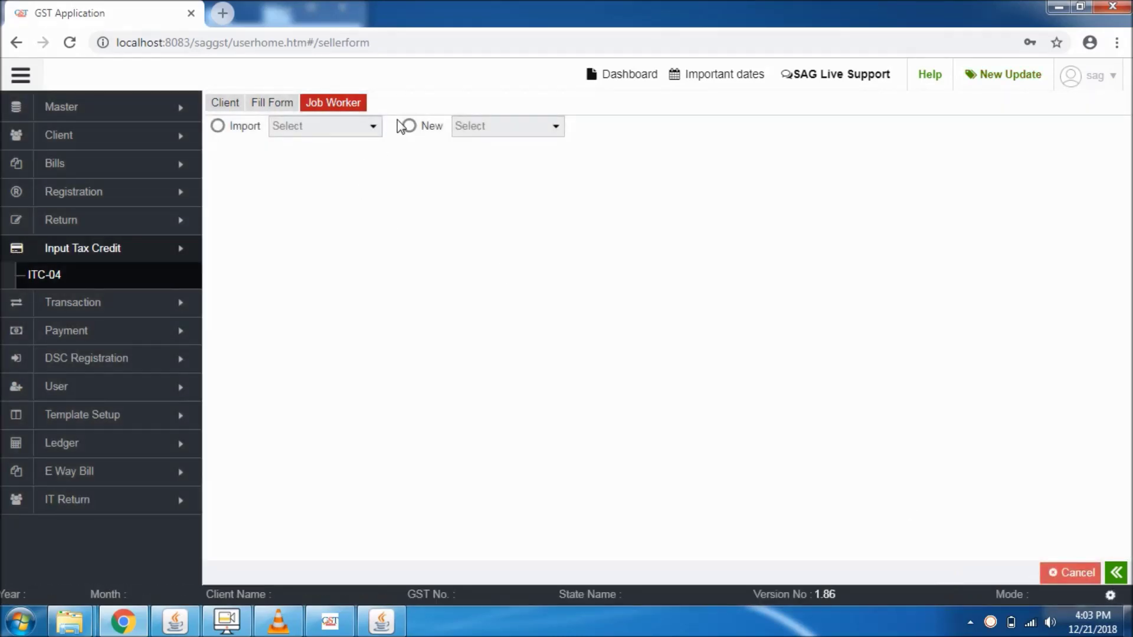
click(409, 126)
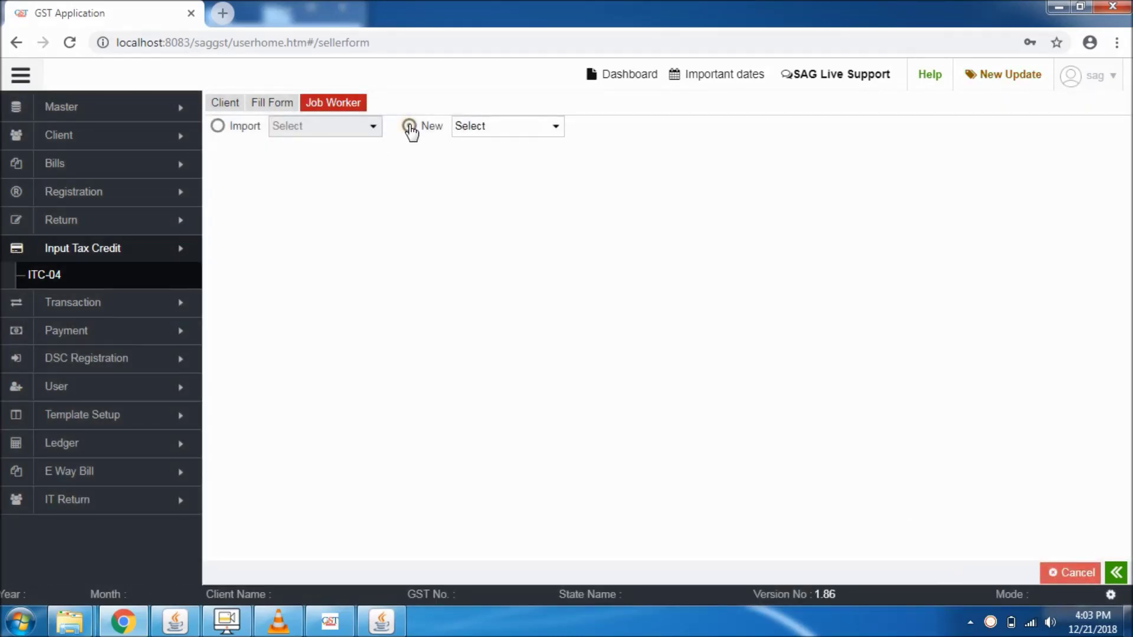
click(515, 133)
click(490, 156)
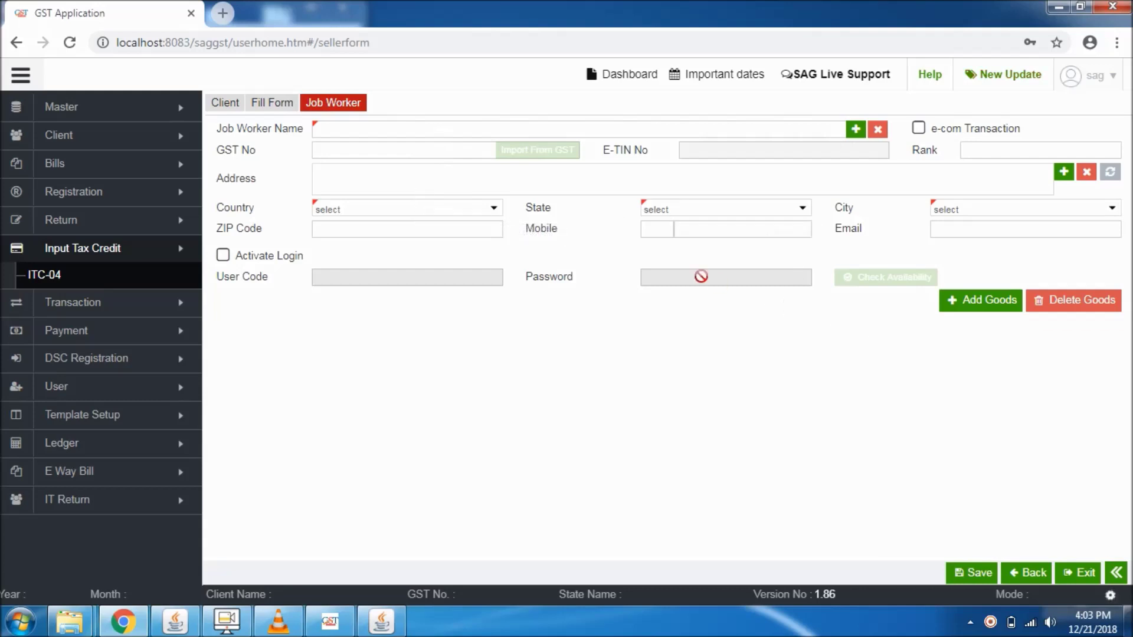
Step: View the HSN goods that can be added to the job worker, and exit the form without saving
click(988, 304)
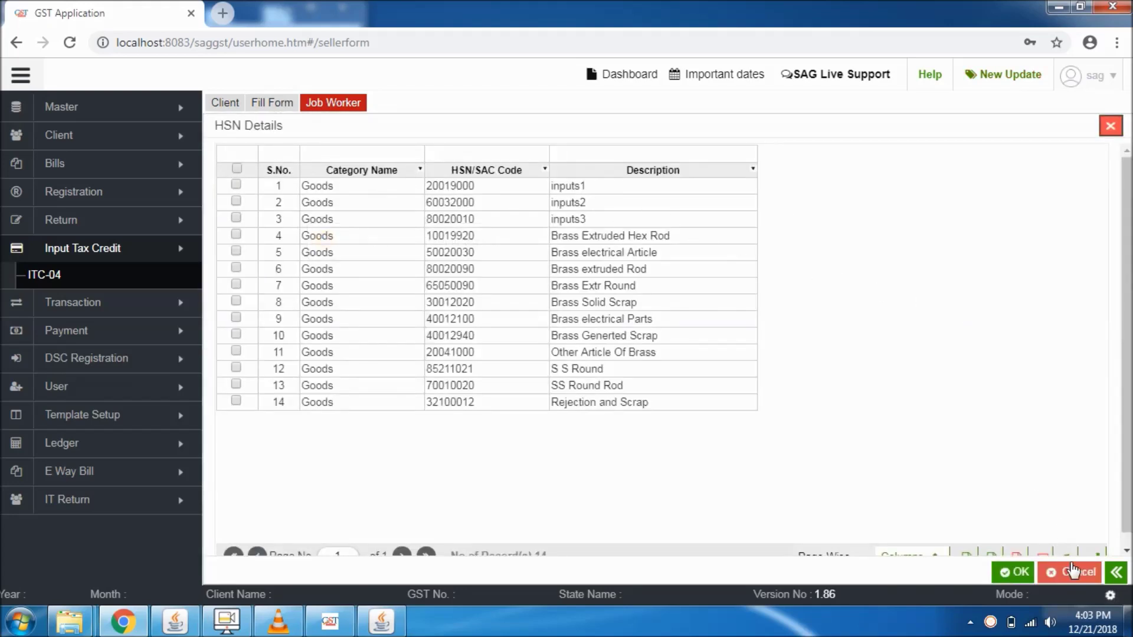
click(1072, 569)
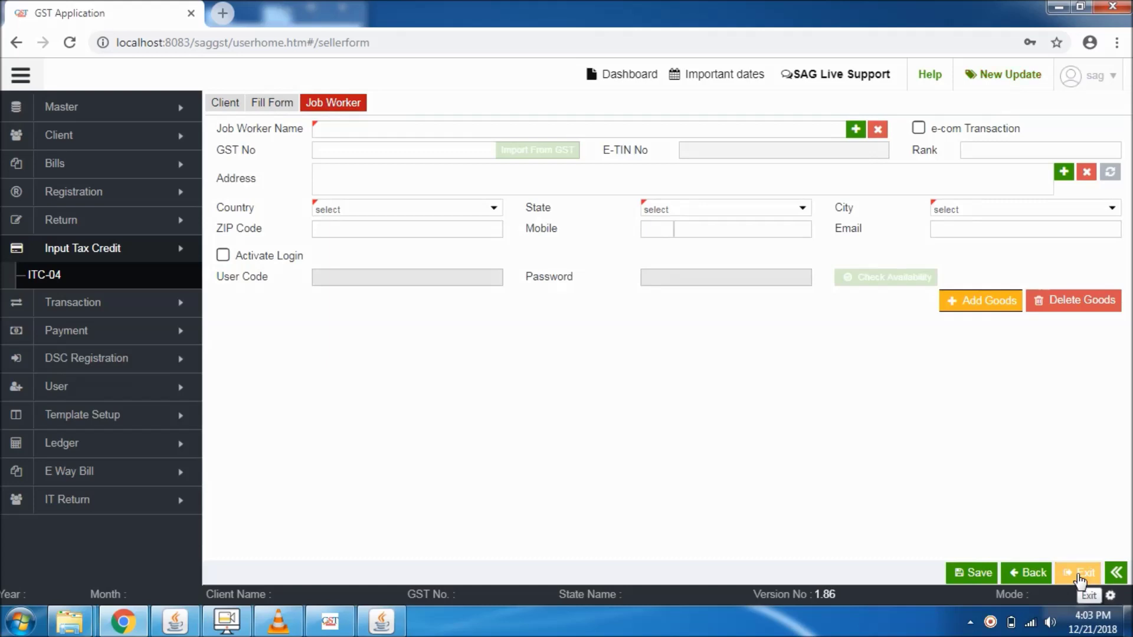
click(1080, 577)
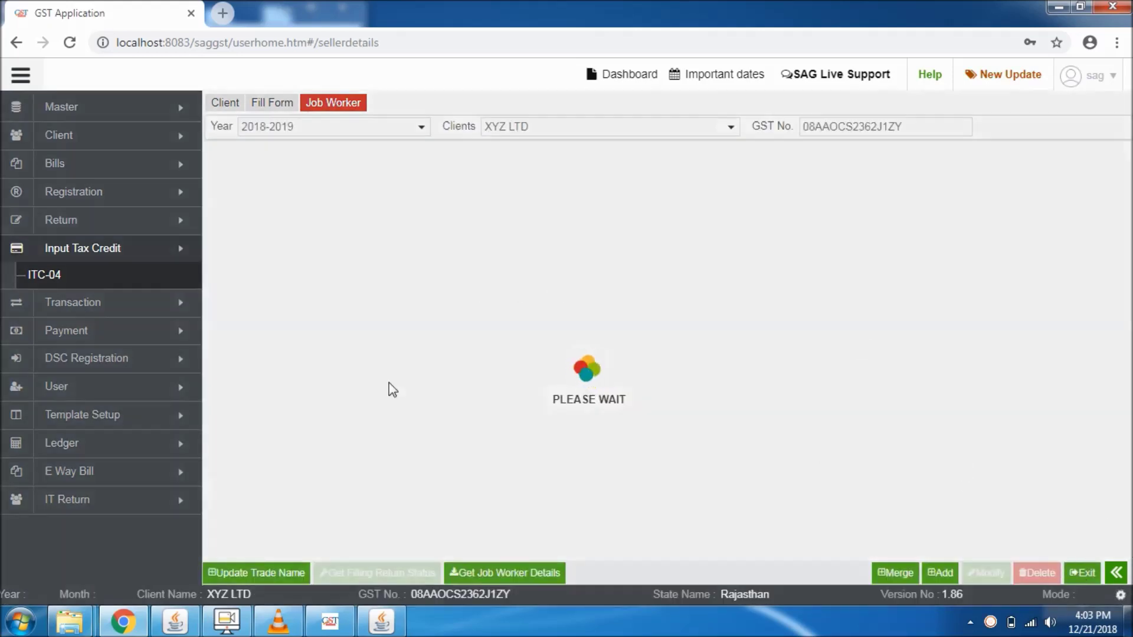